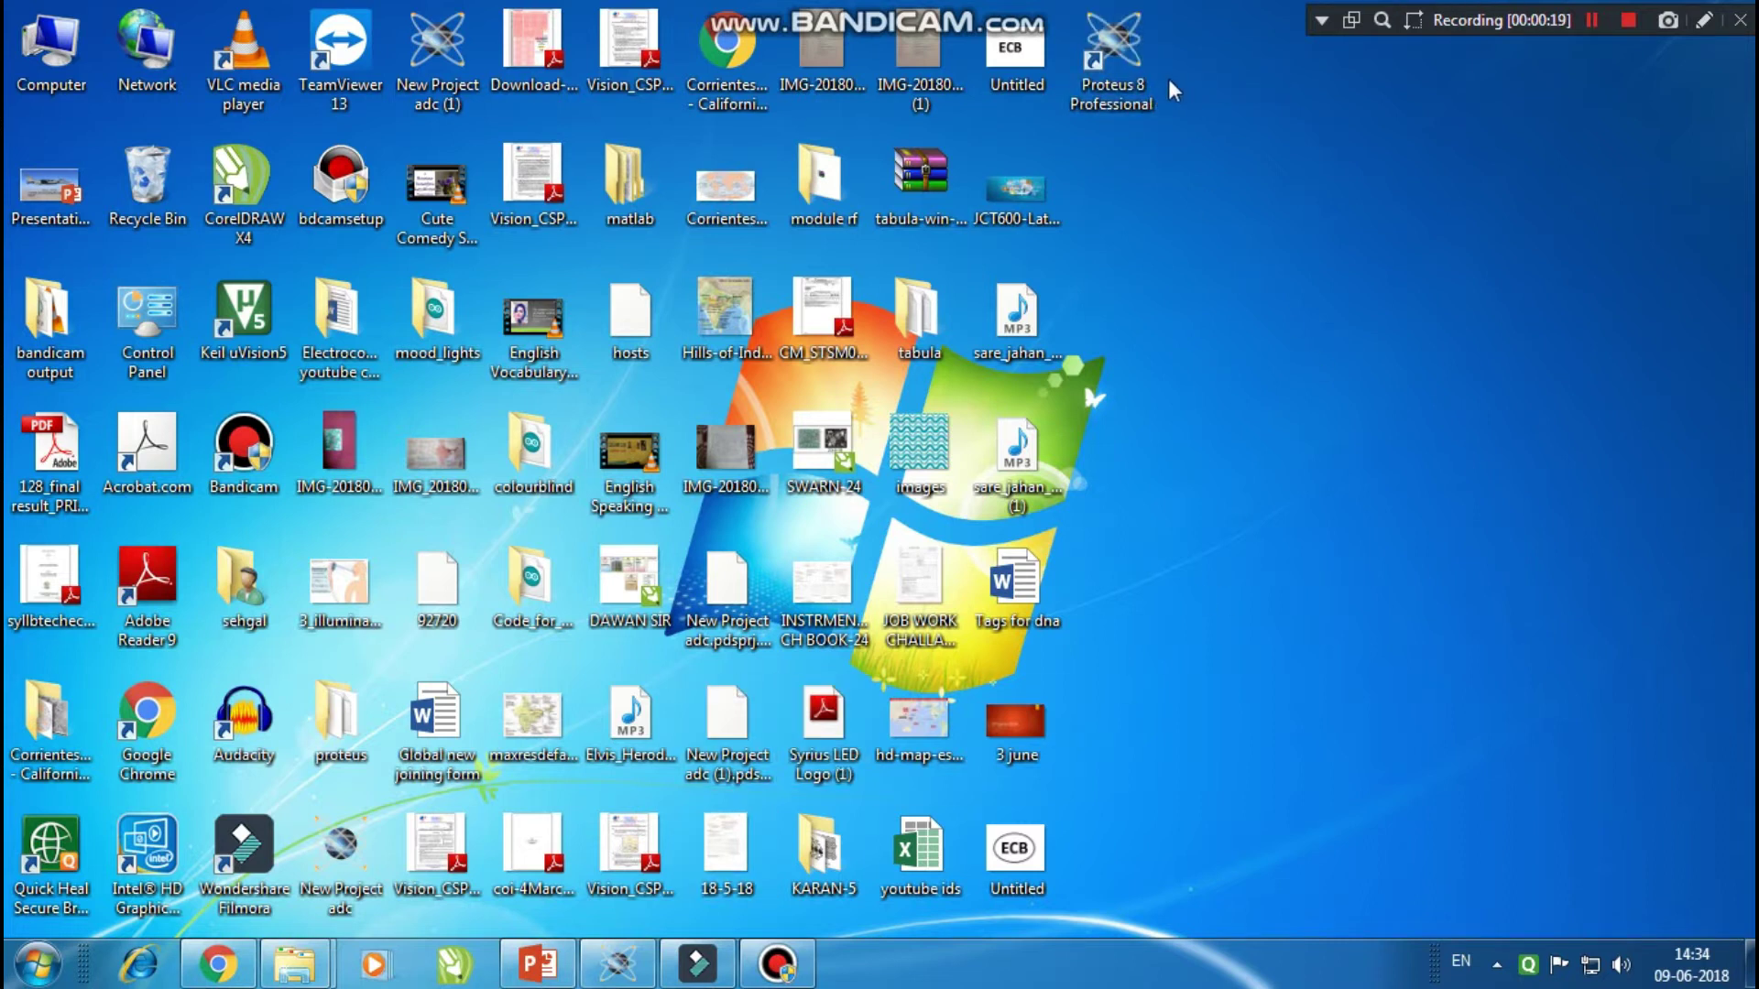
Step: Select the Proteus 8 Professional shortcut on the Windows desktop
click(1127, 86)
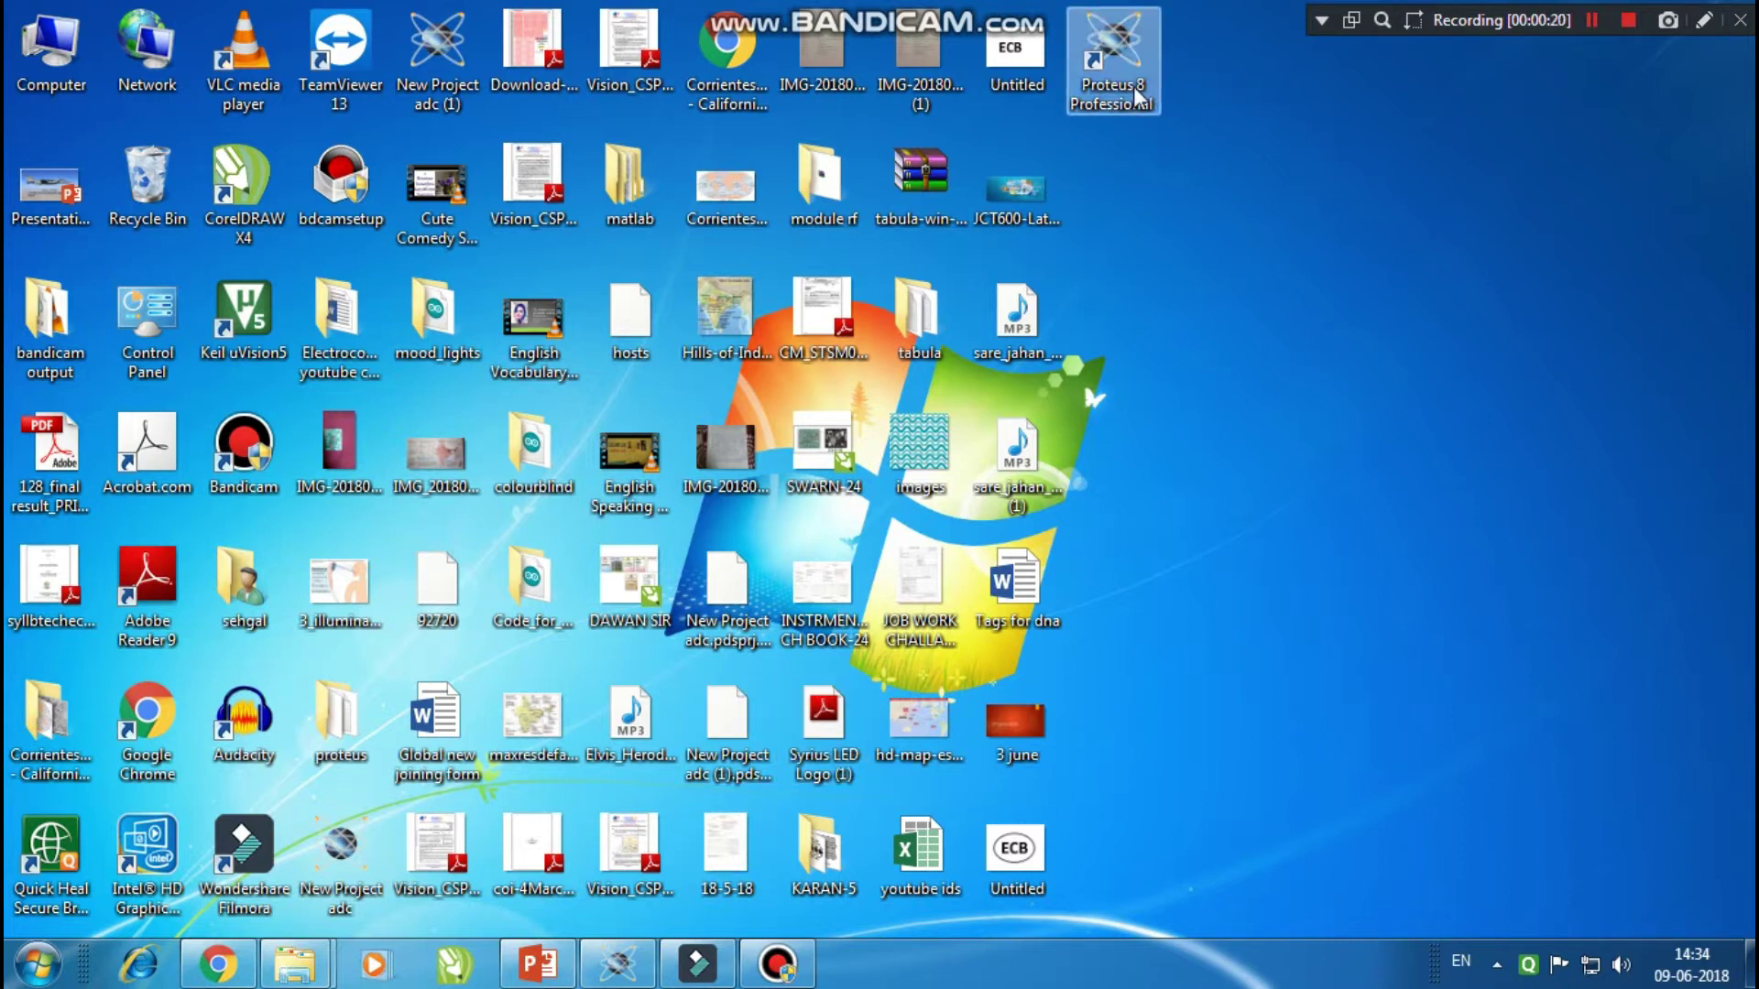
Step: Launch Proteus, switch to Component Mode, search the library for 'cell' and pick CELL
click(616, 962)
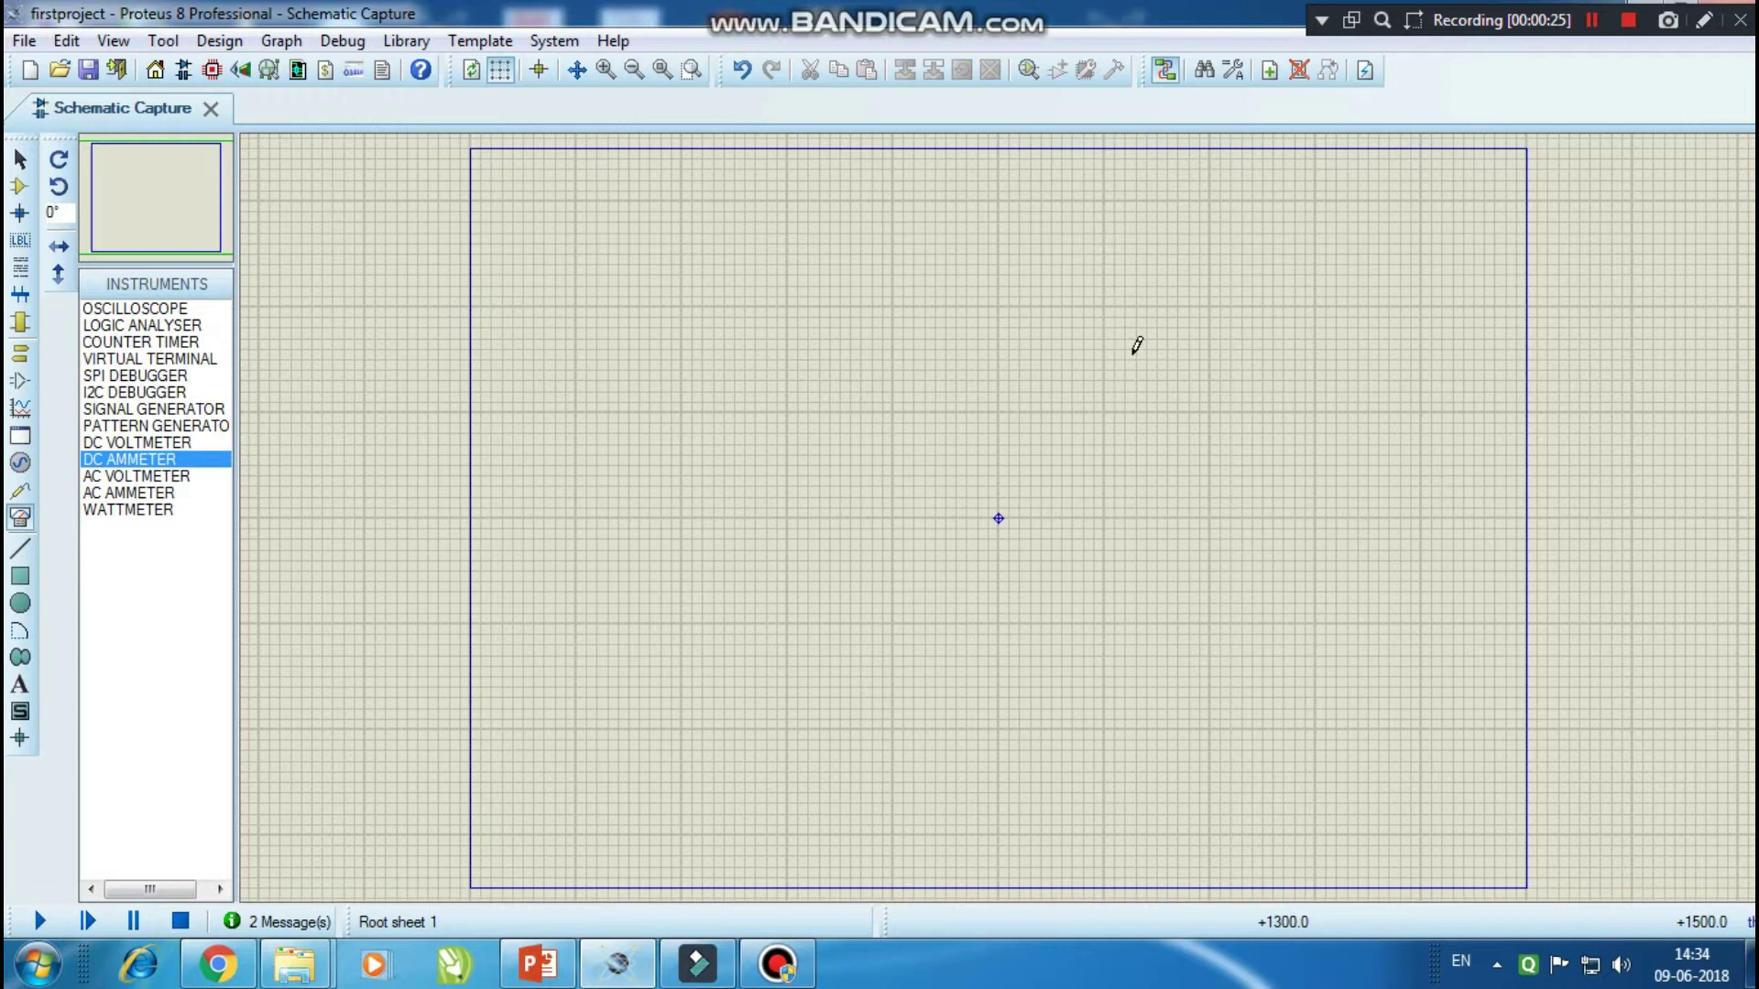
click(20, 158)
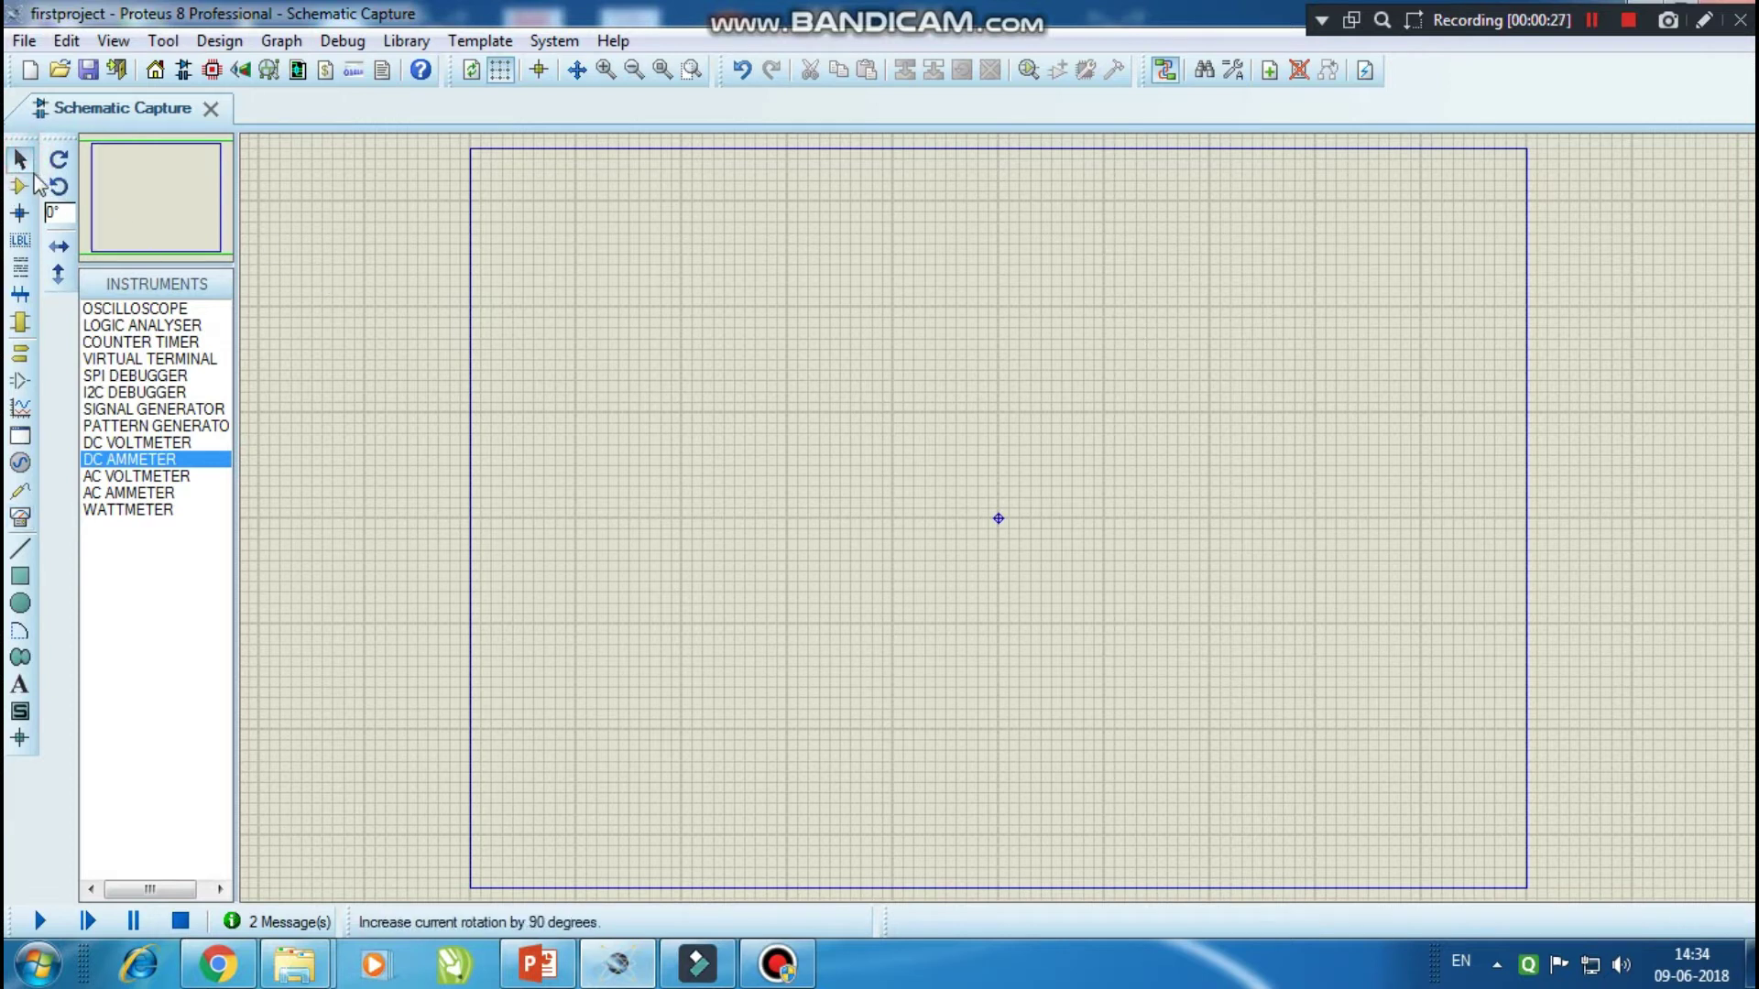
click(22, 187)
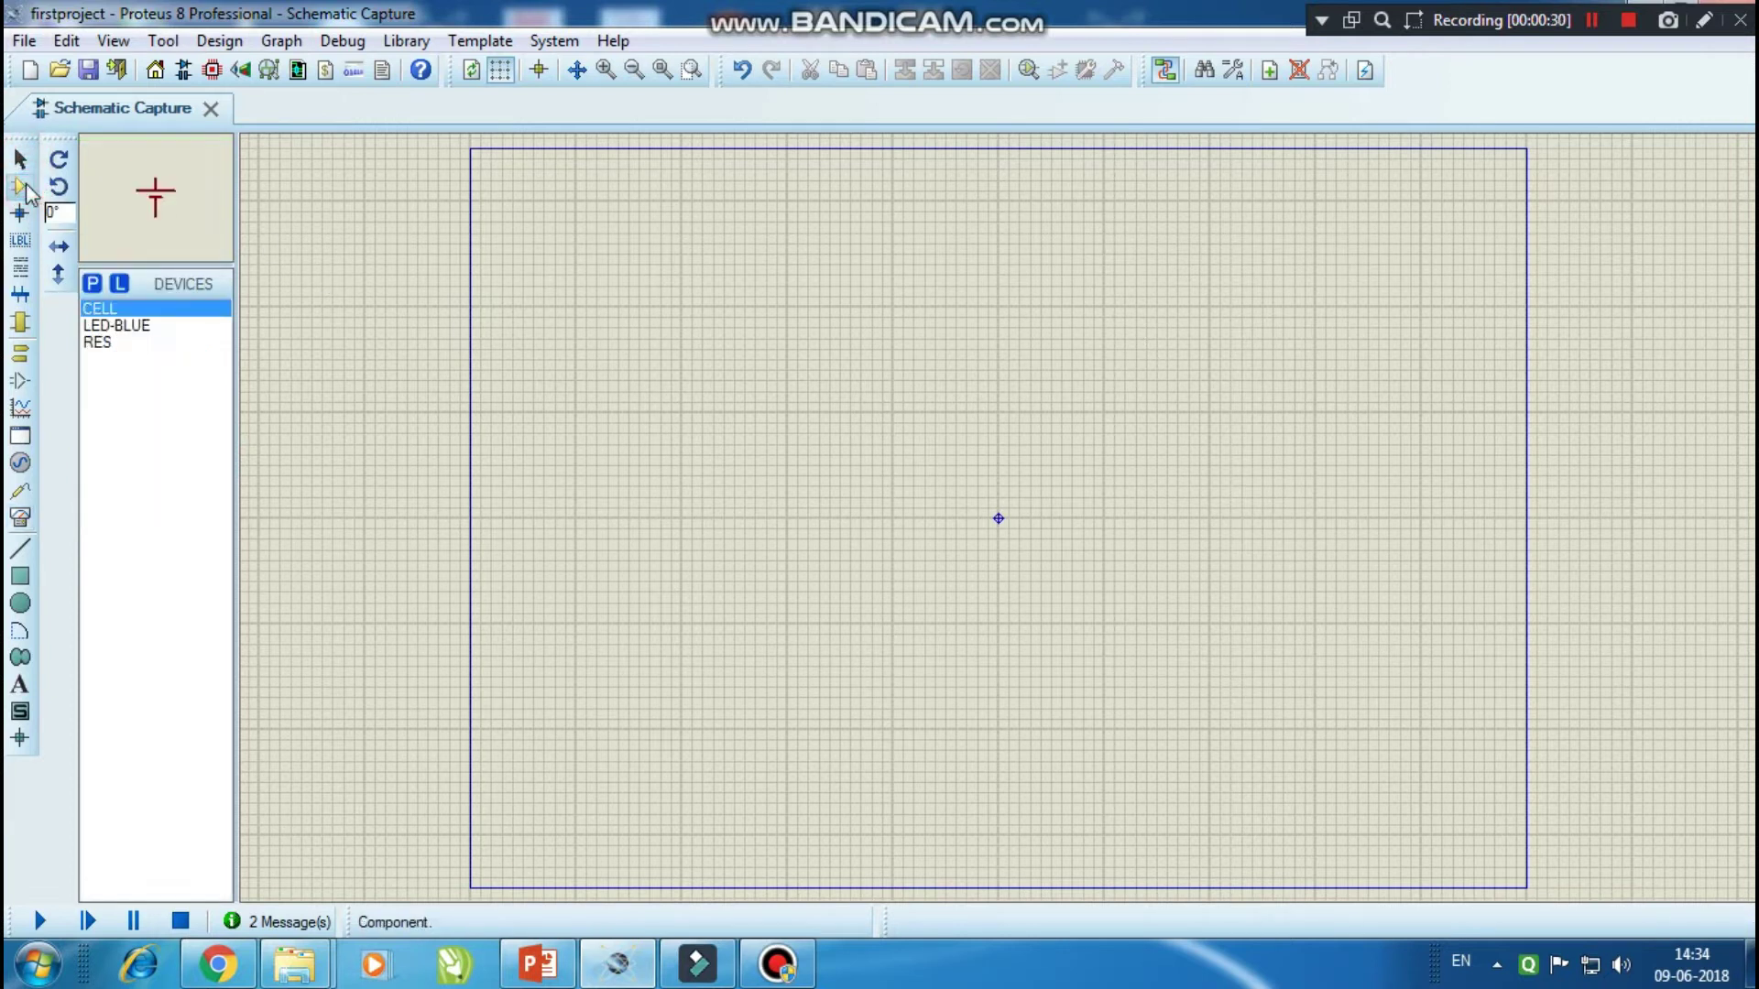
click(91, 282)
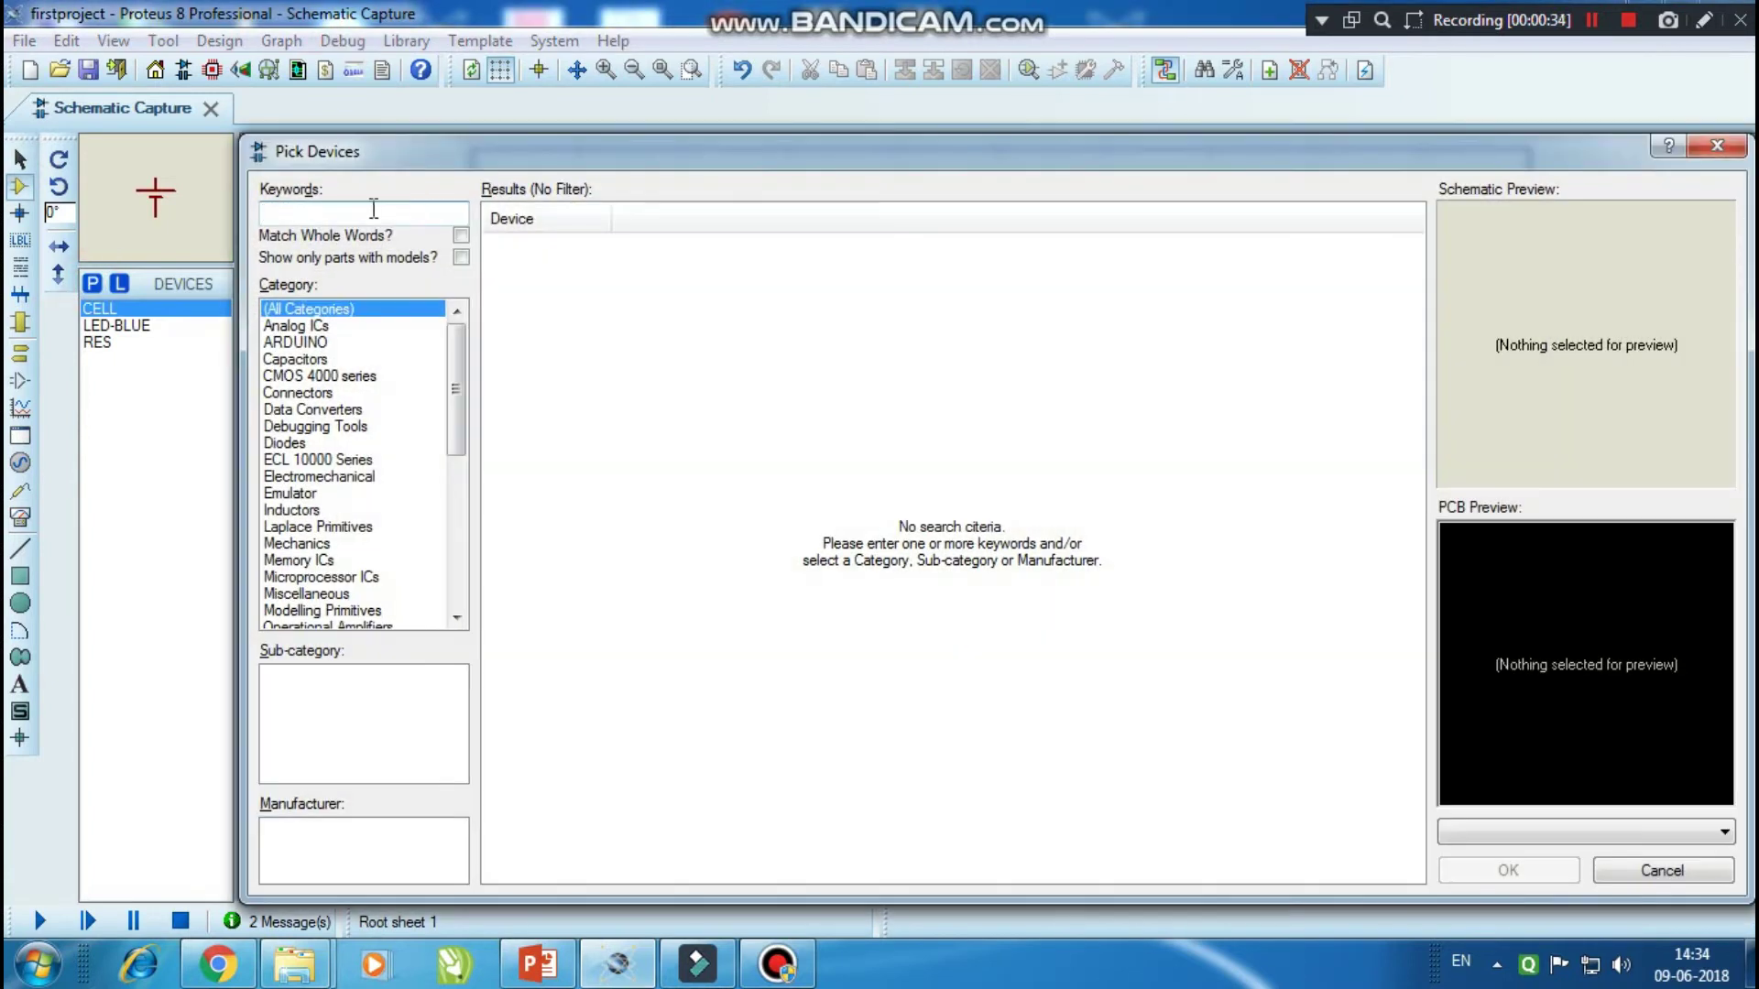
text(cell)
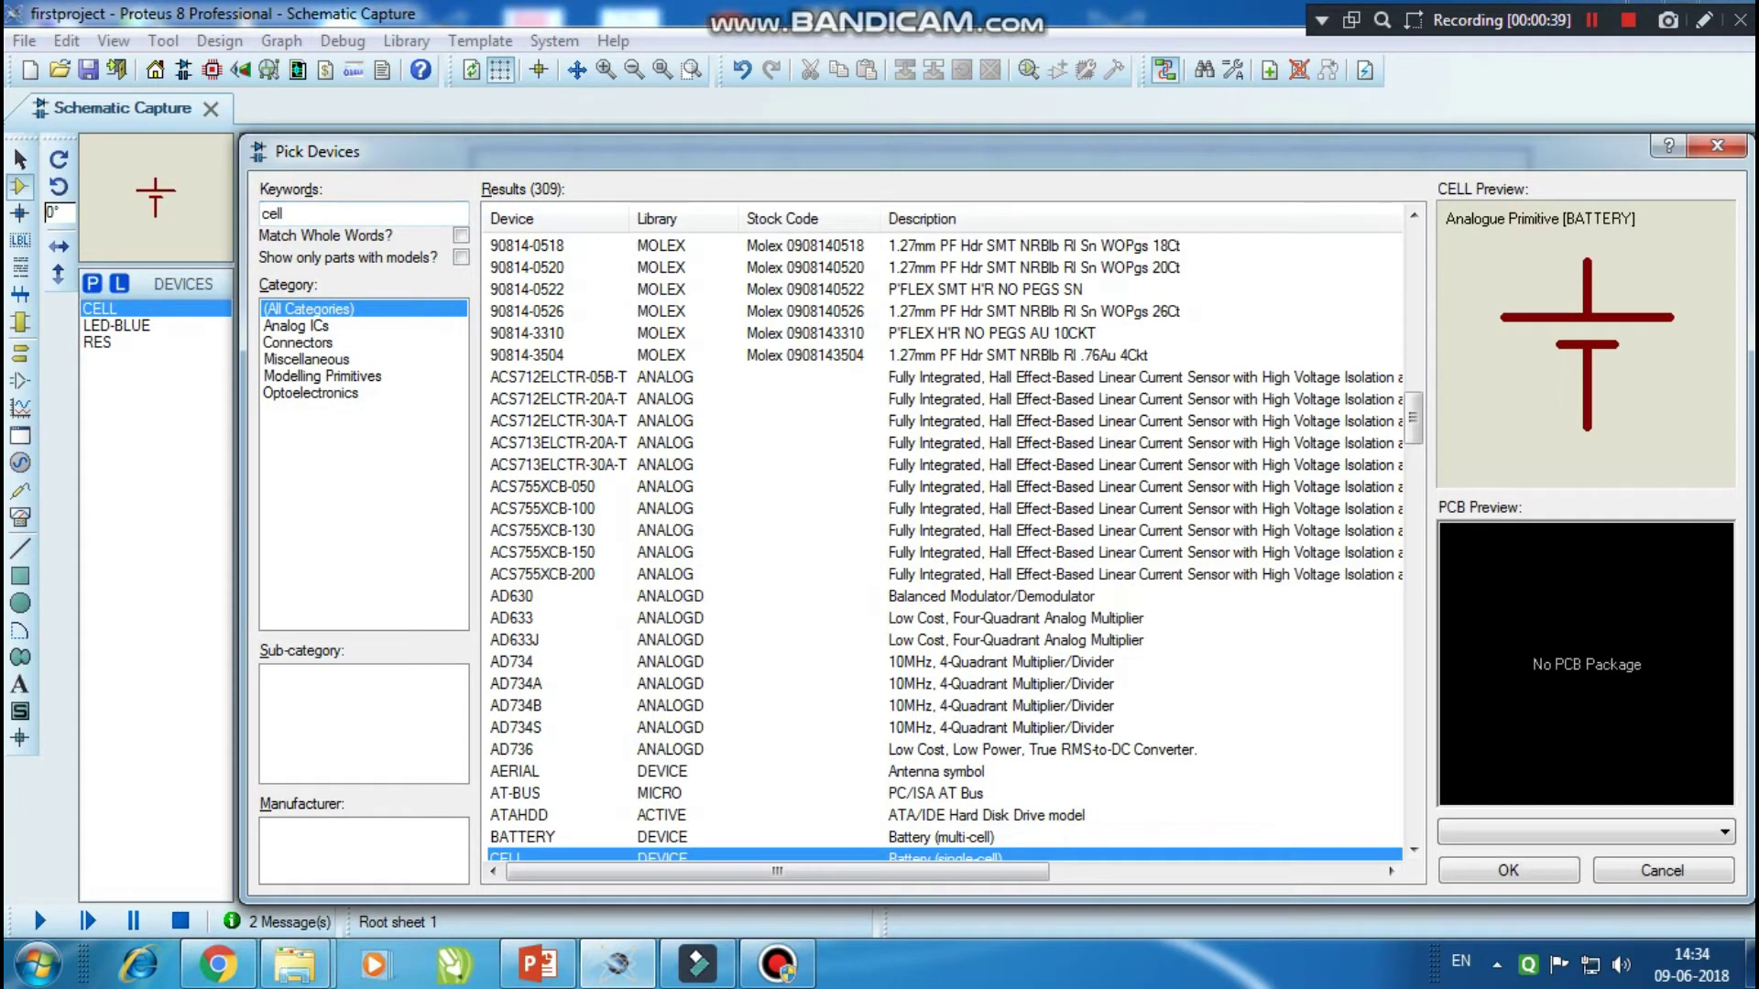
click(1413, 850)
click(1414, 850)
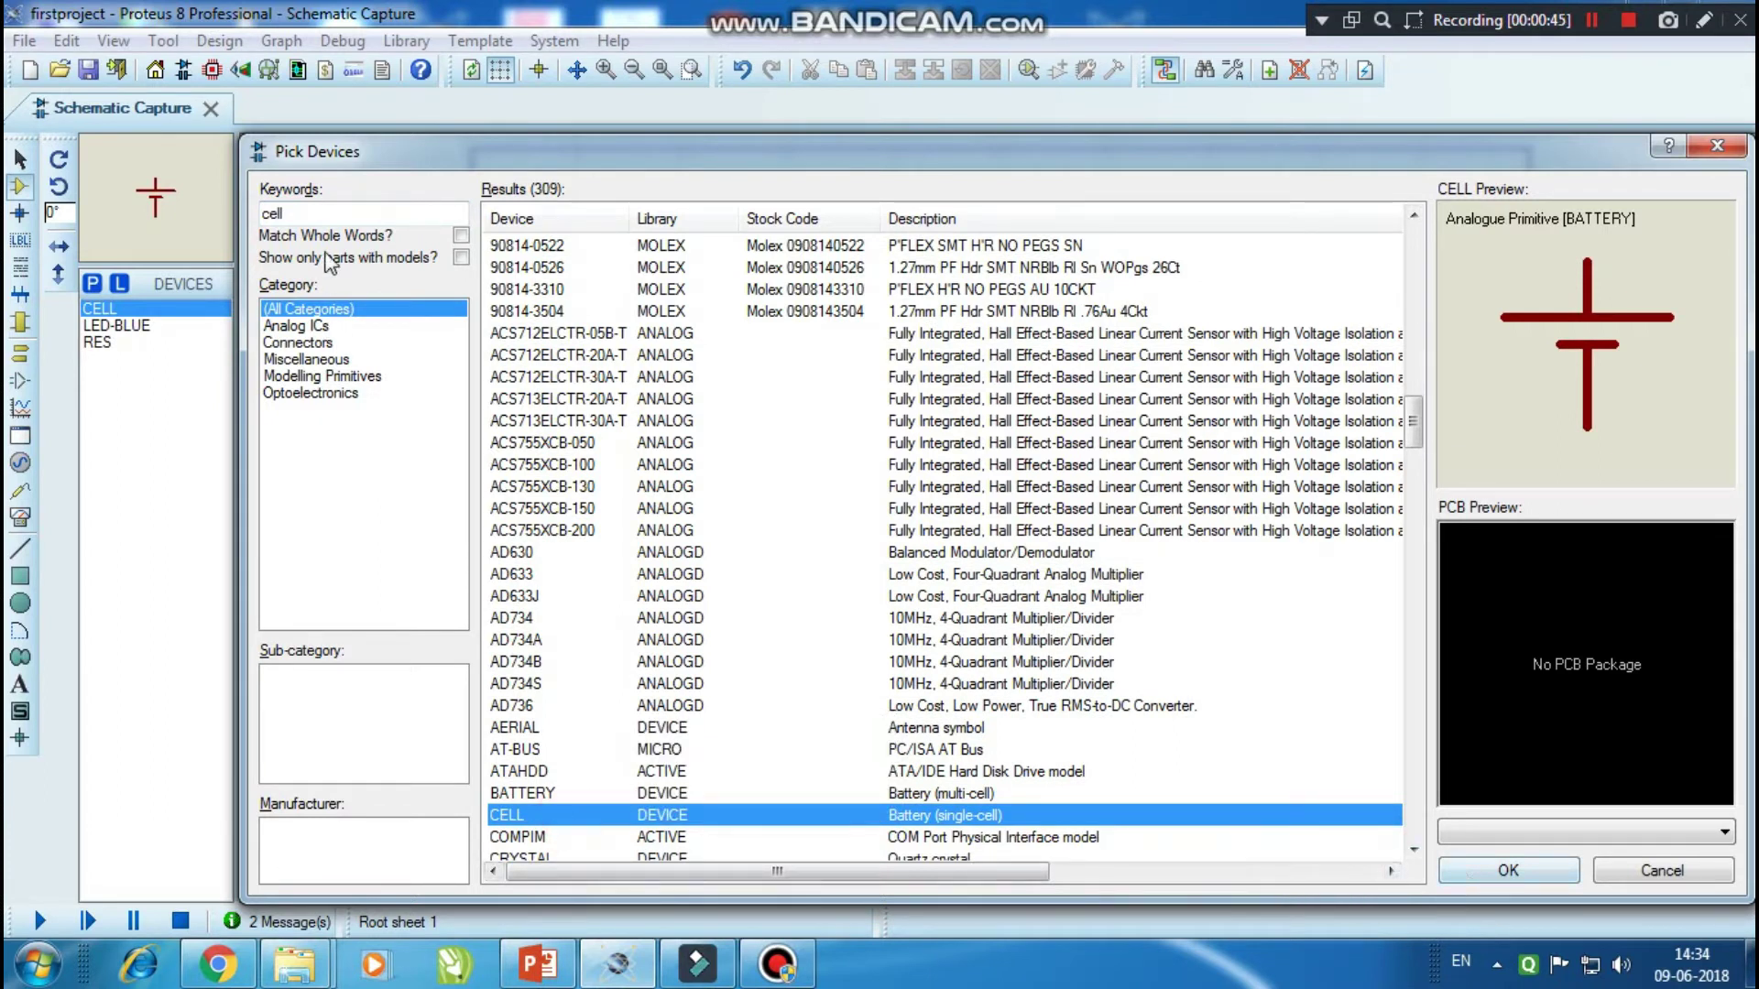
Step: Search 'led blue', add LED-BLUE to the device list, then close Pick Devices
double_click(327, 213)
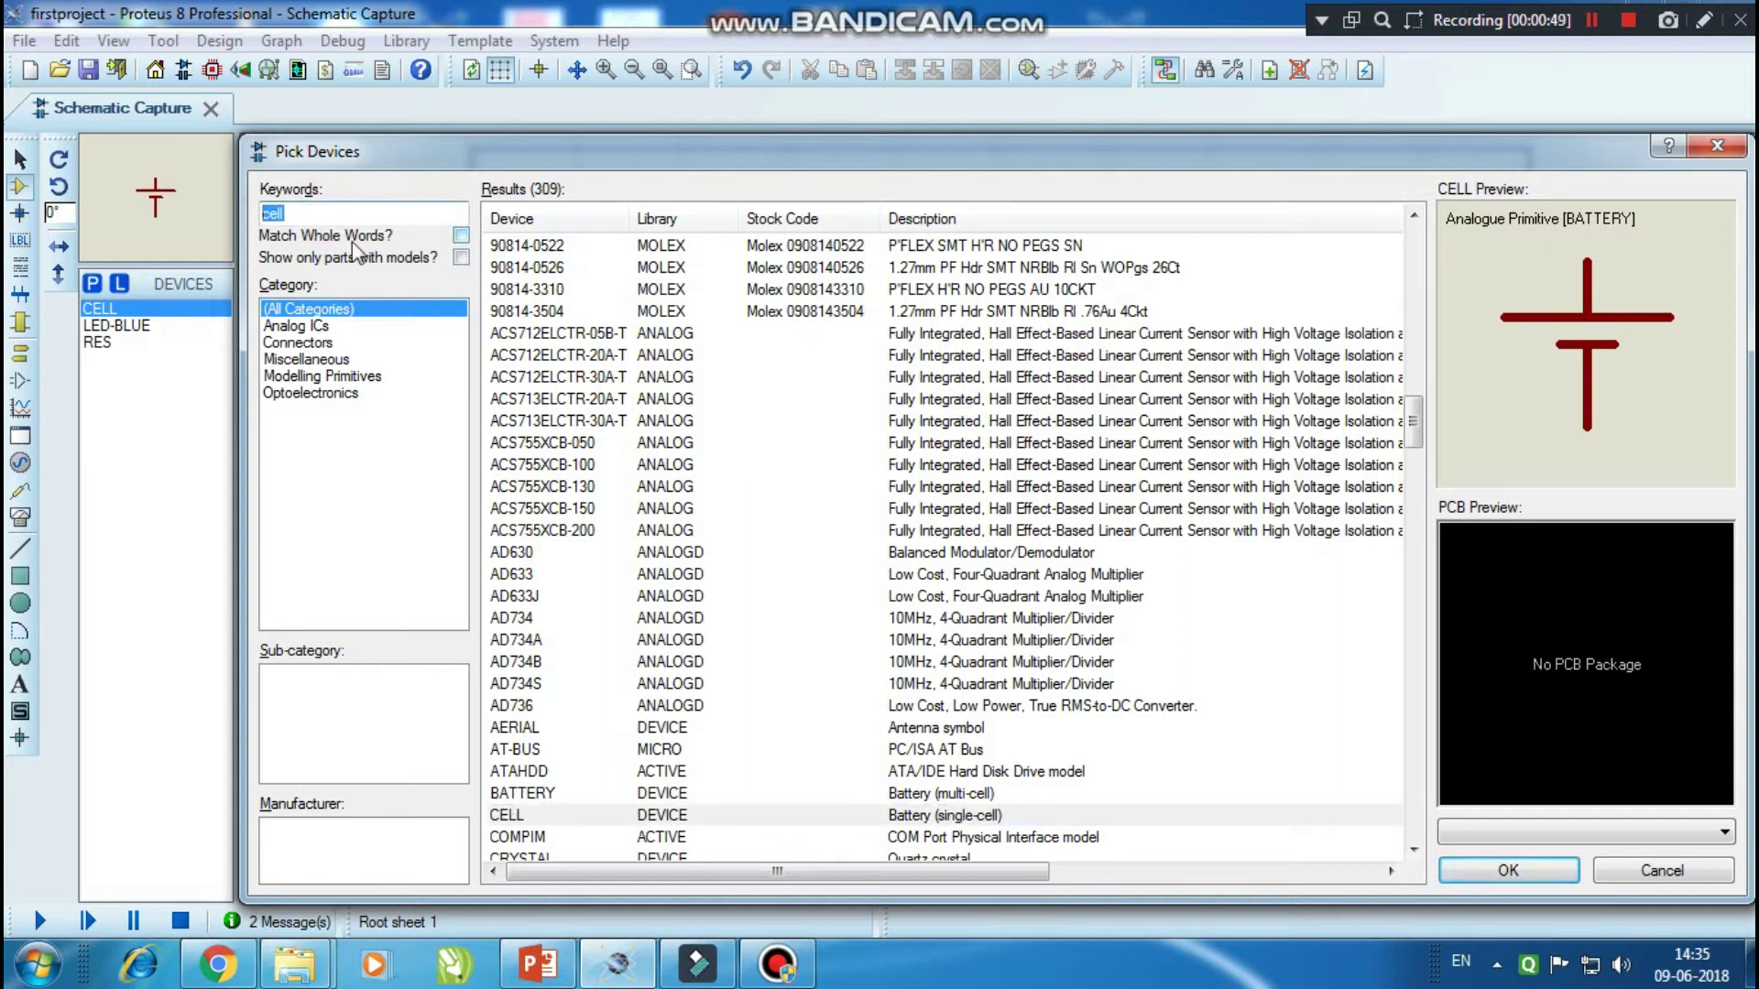
text(led )
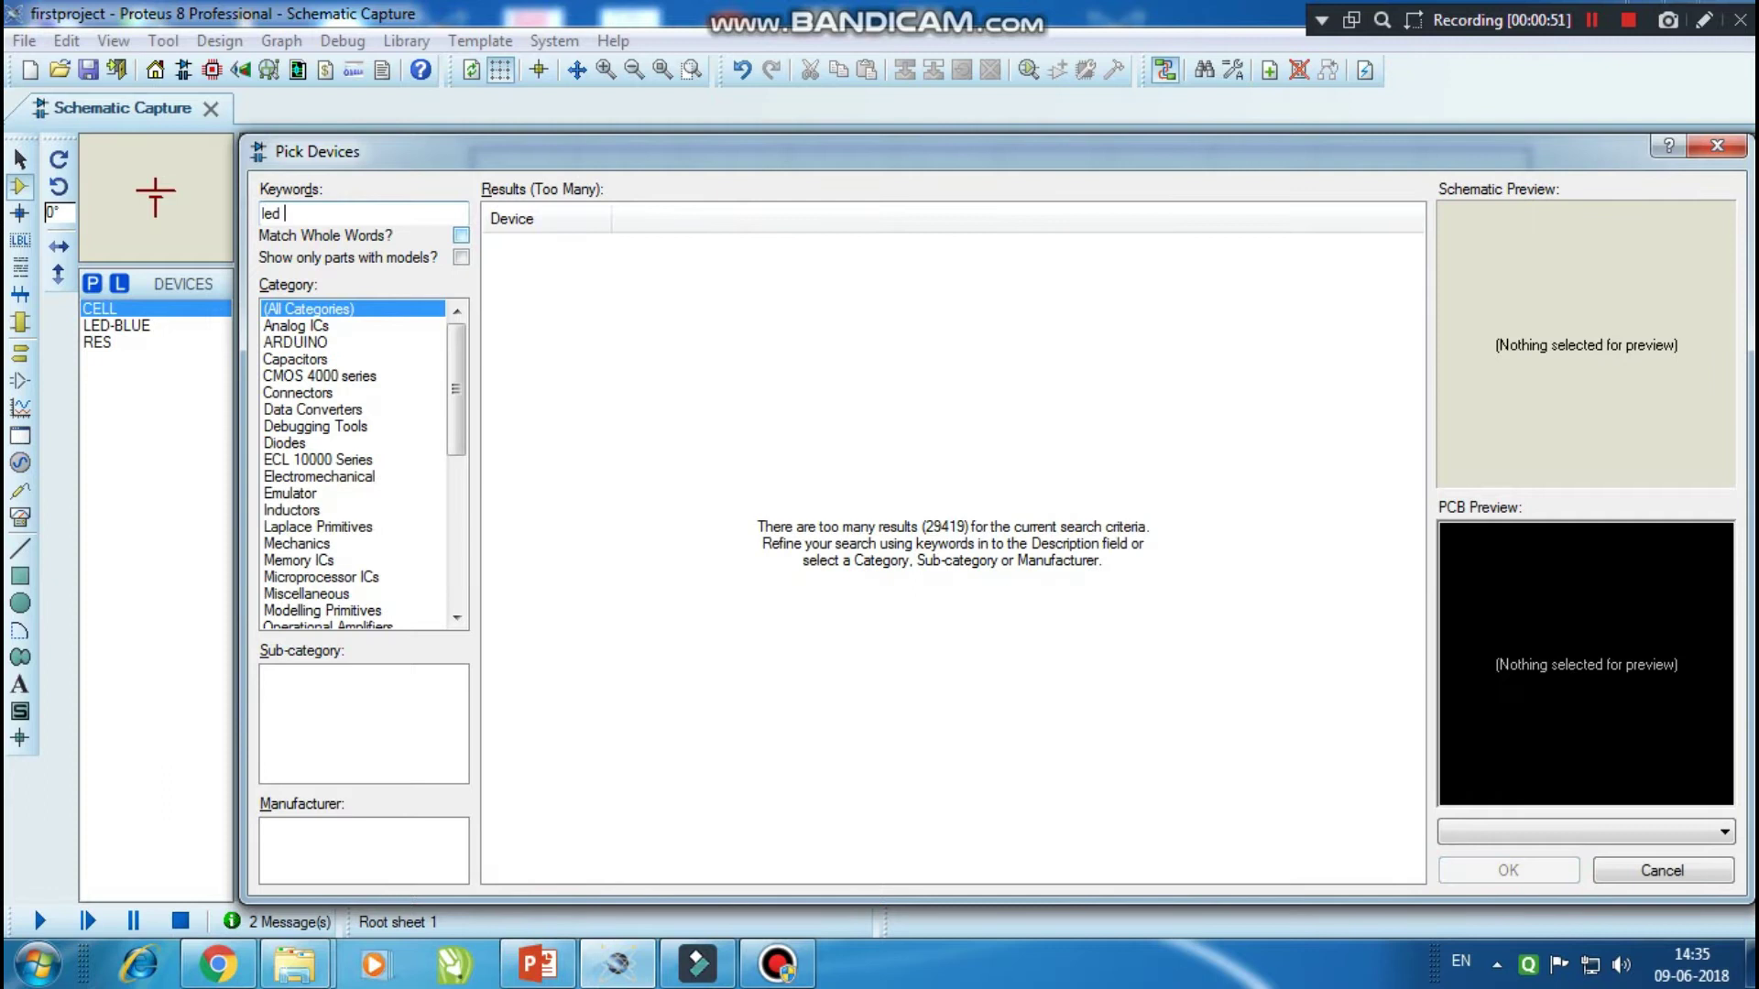
text(blue)
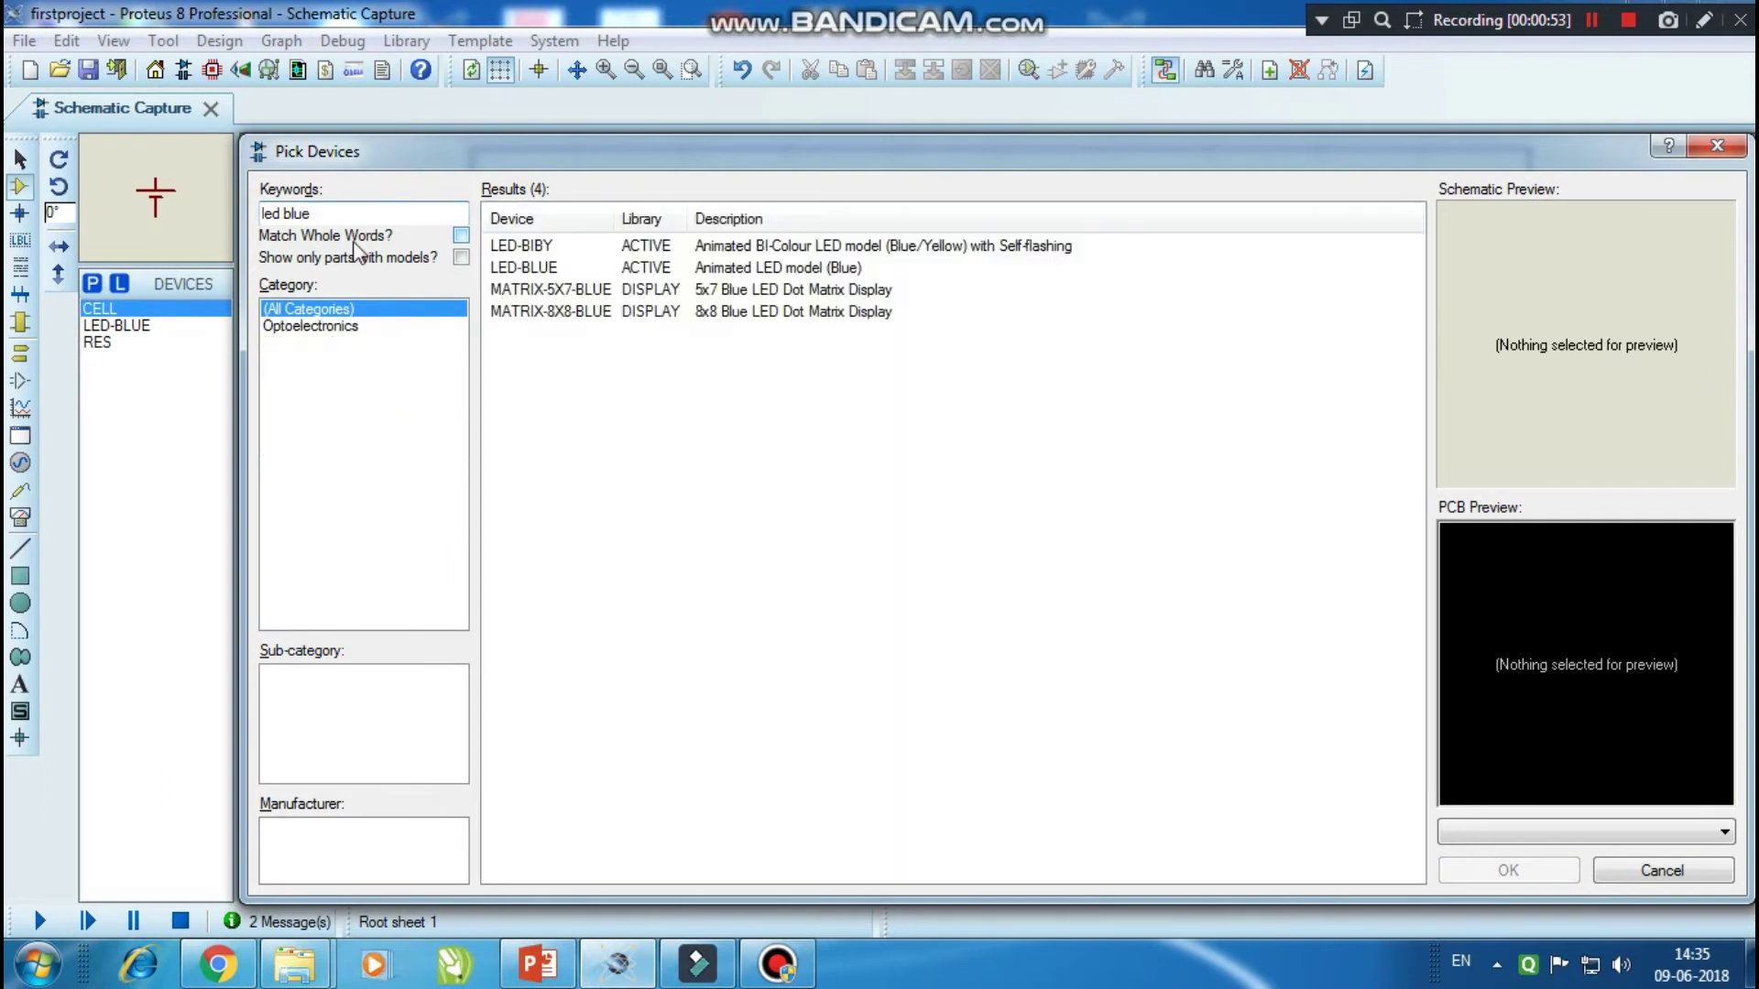
click(513, 271)
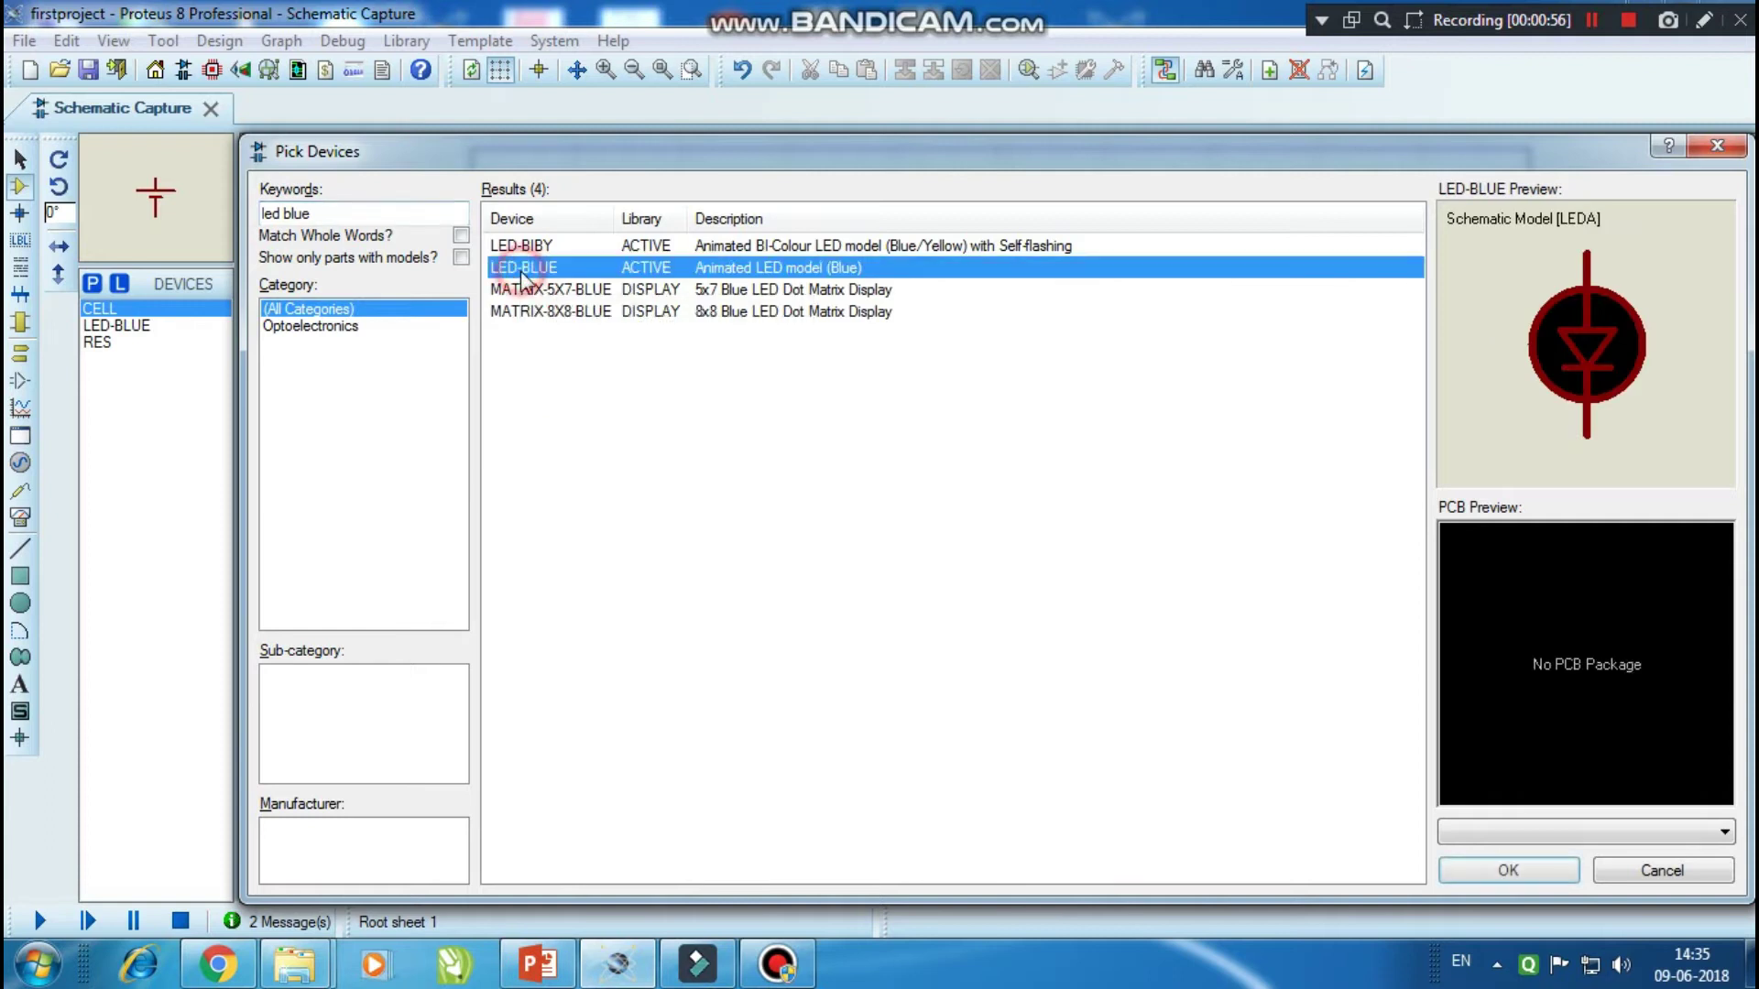
click(1509, 870)
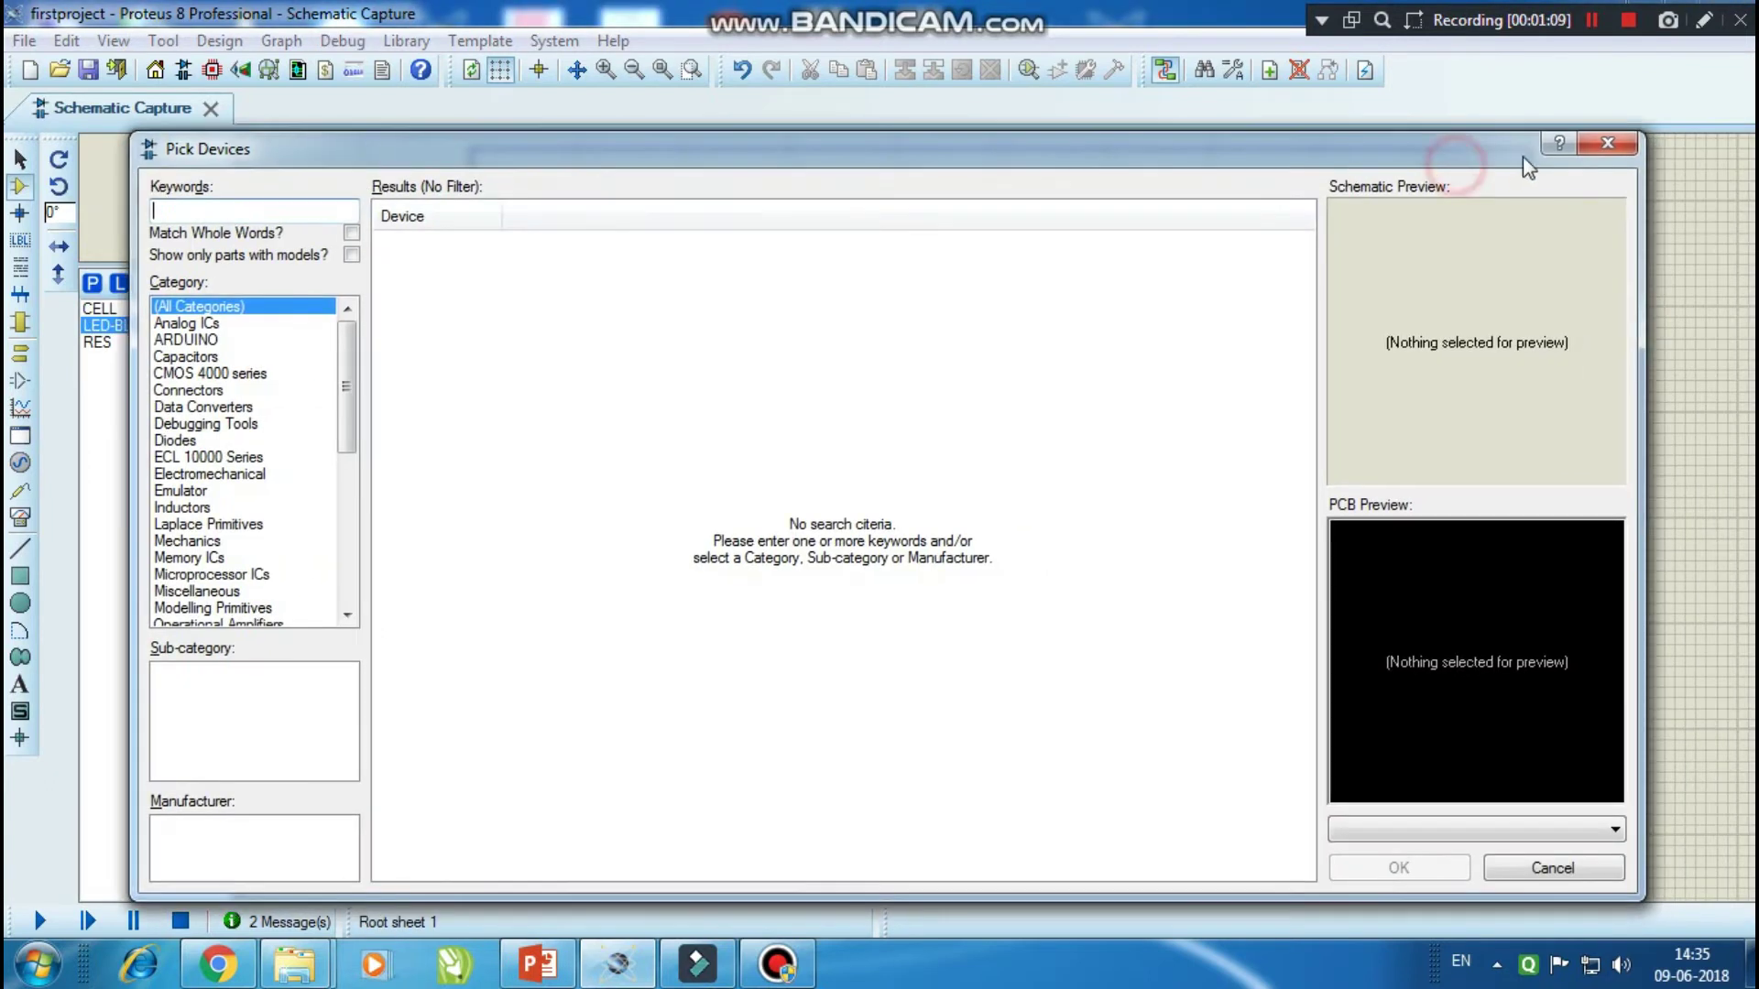
drag(1415, 156, 1521, 188)
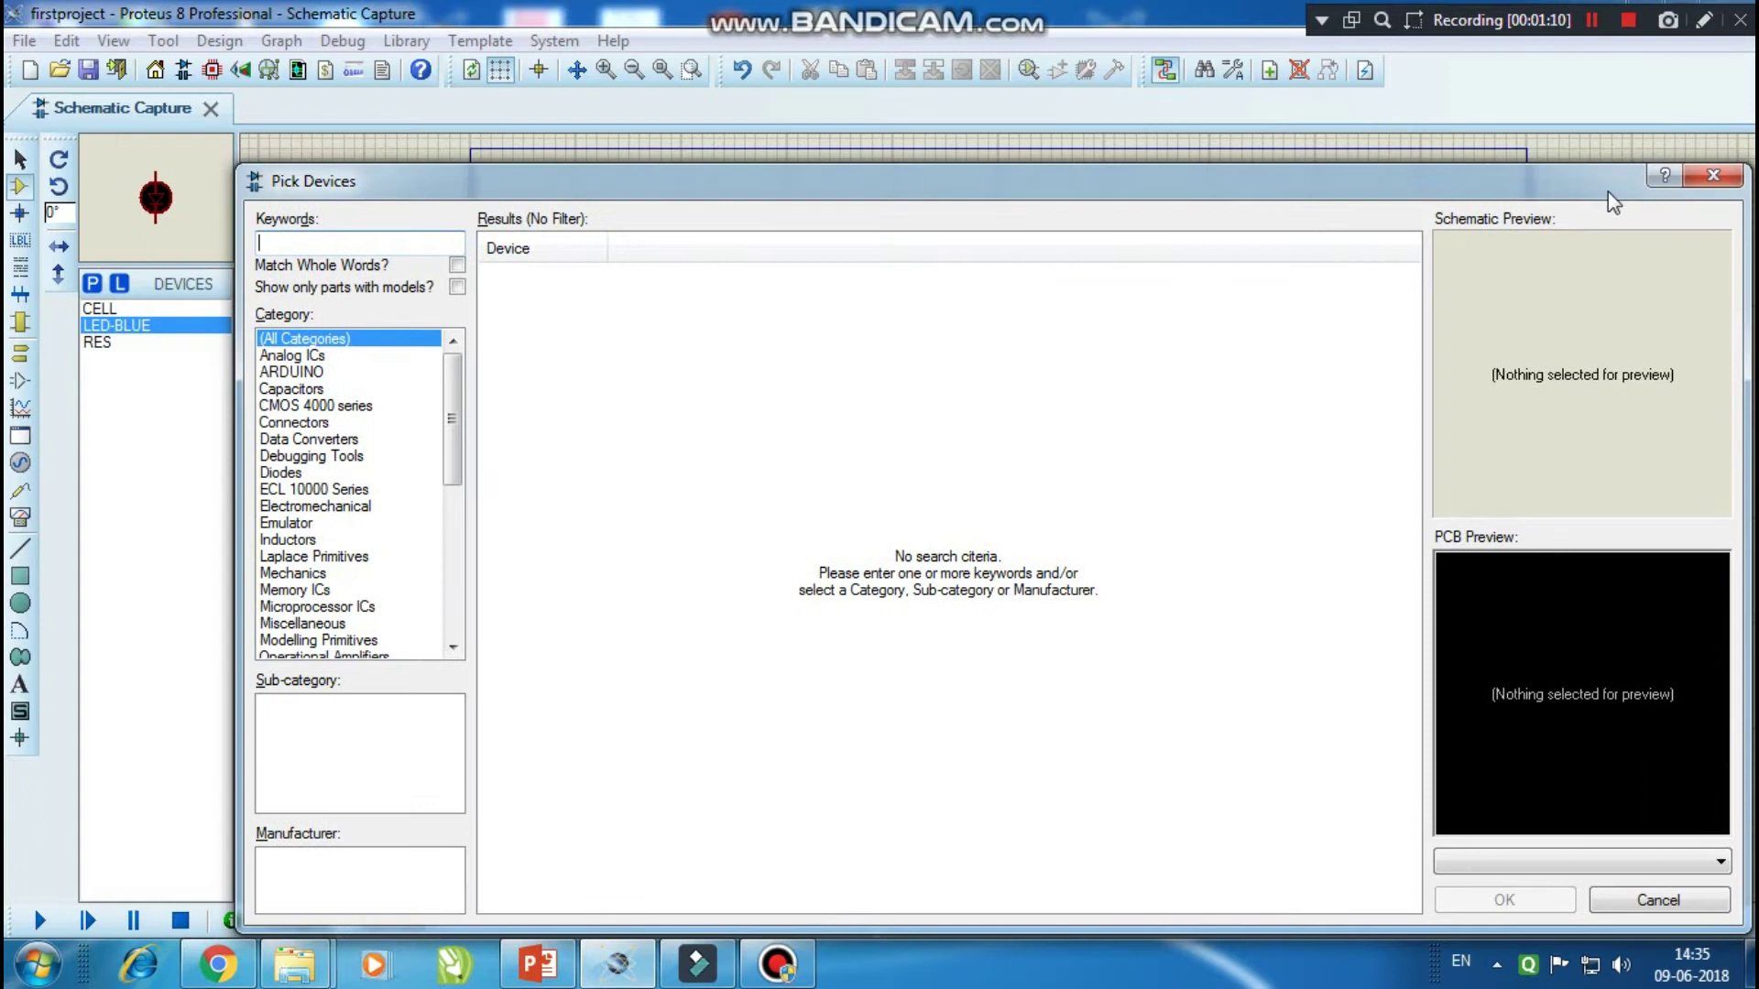
click(1694, 180)
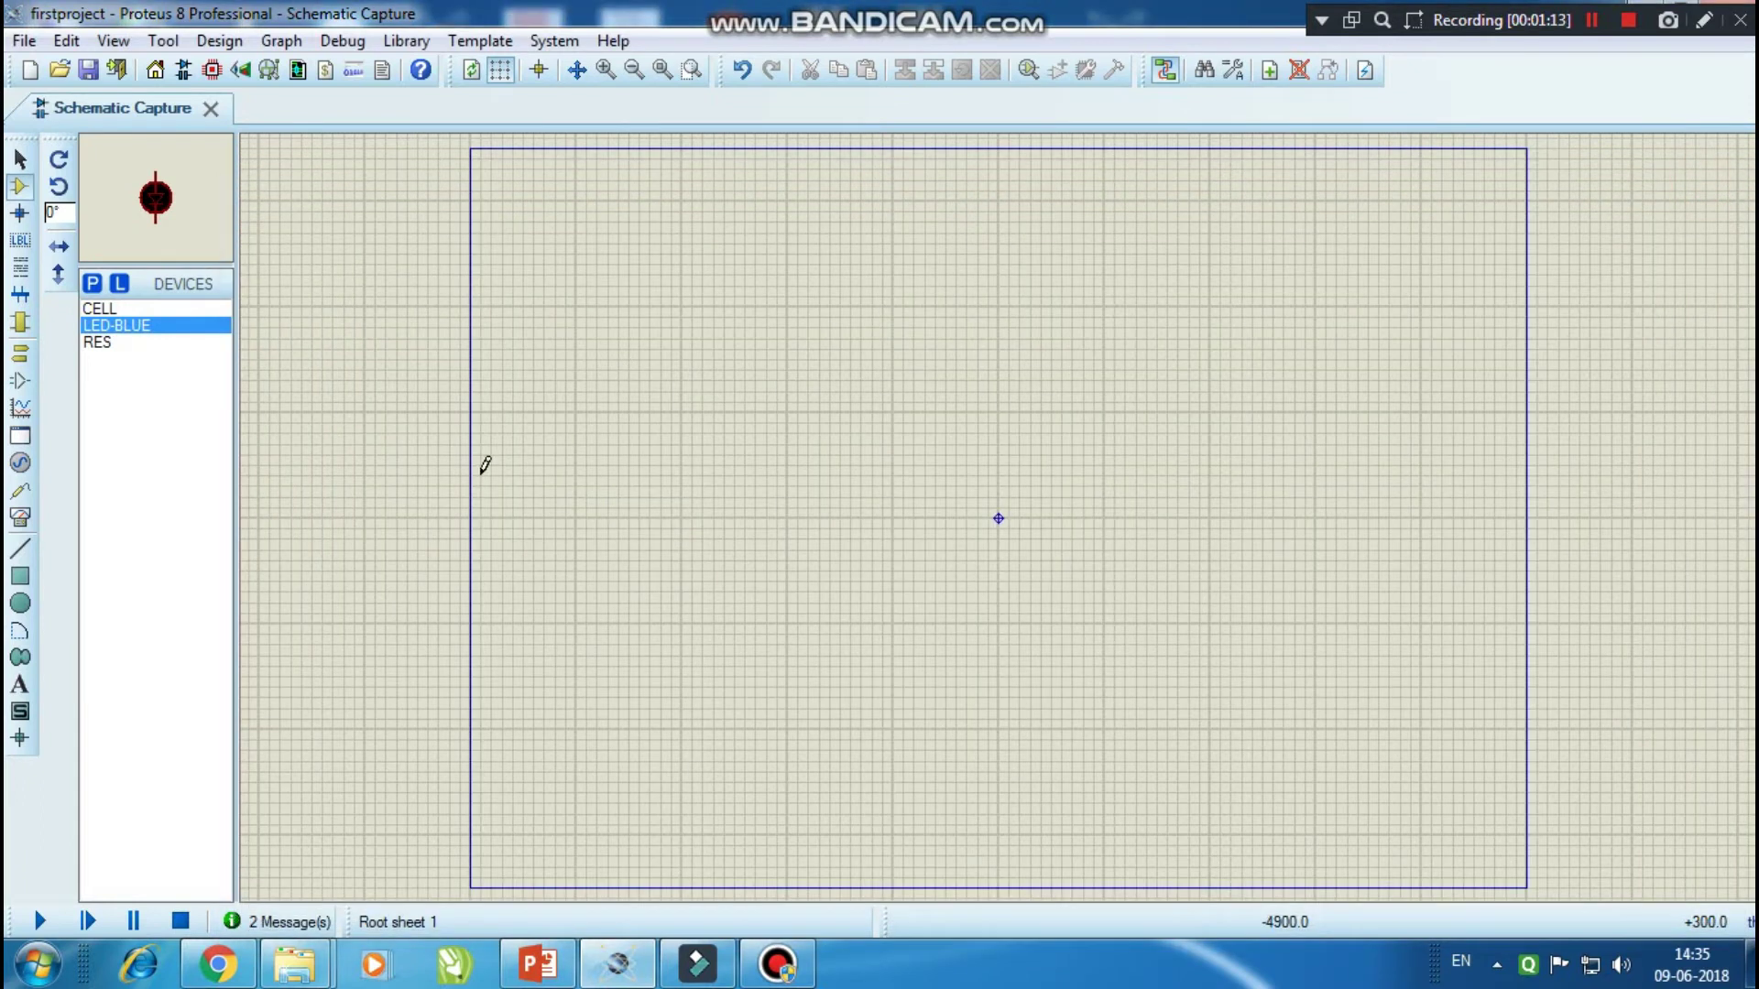
Step: Place the CELL battery on the sheet and the blue LED to its right
click(106, 309)
click(721, 438)
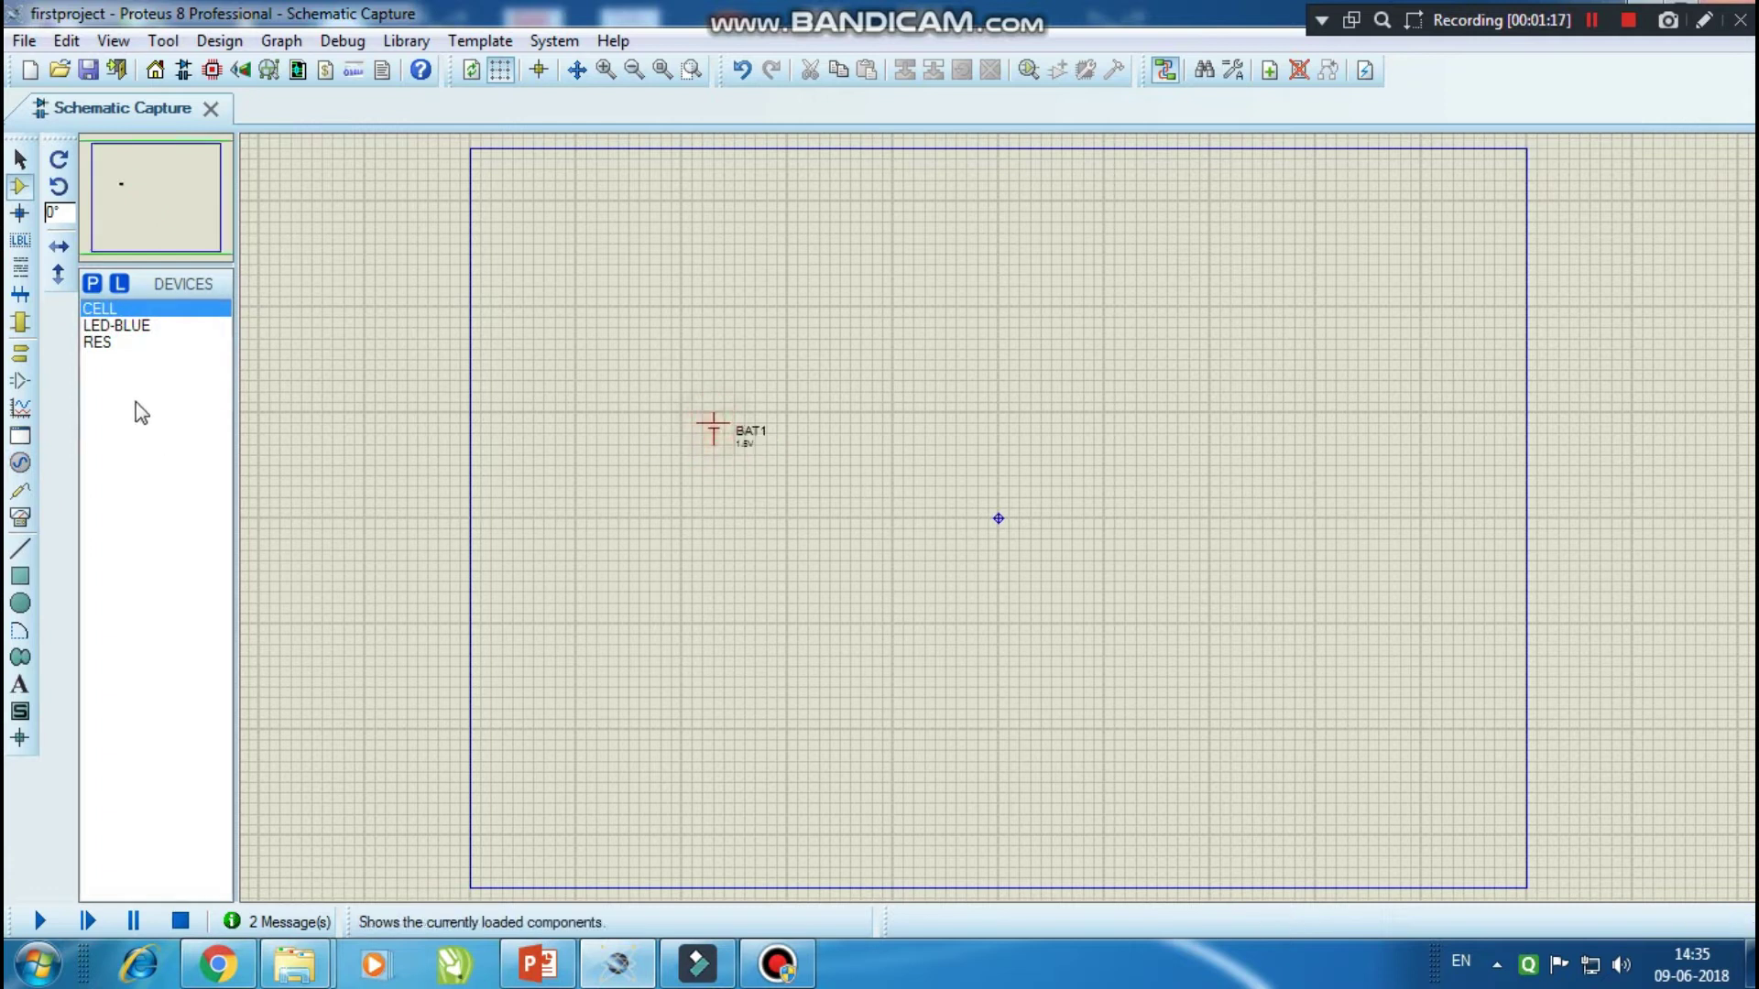
click(605, 71)
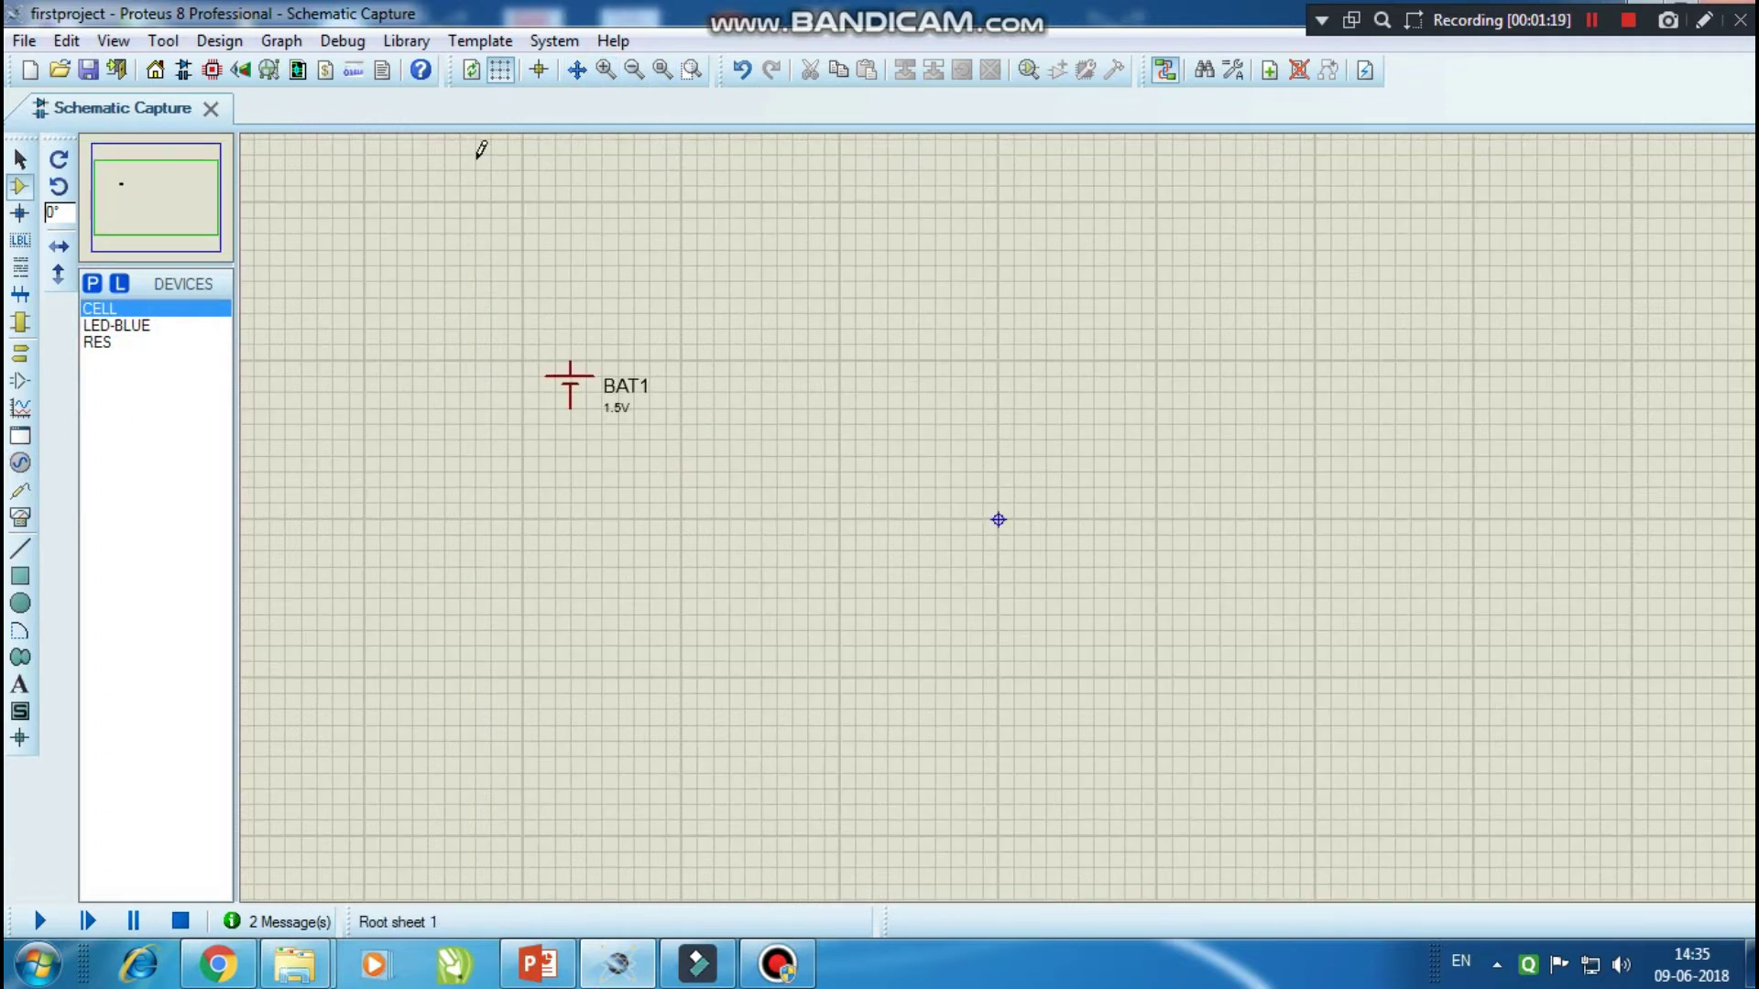
click(110, 325)
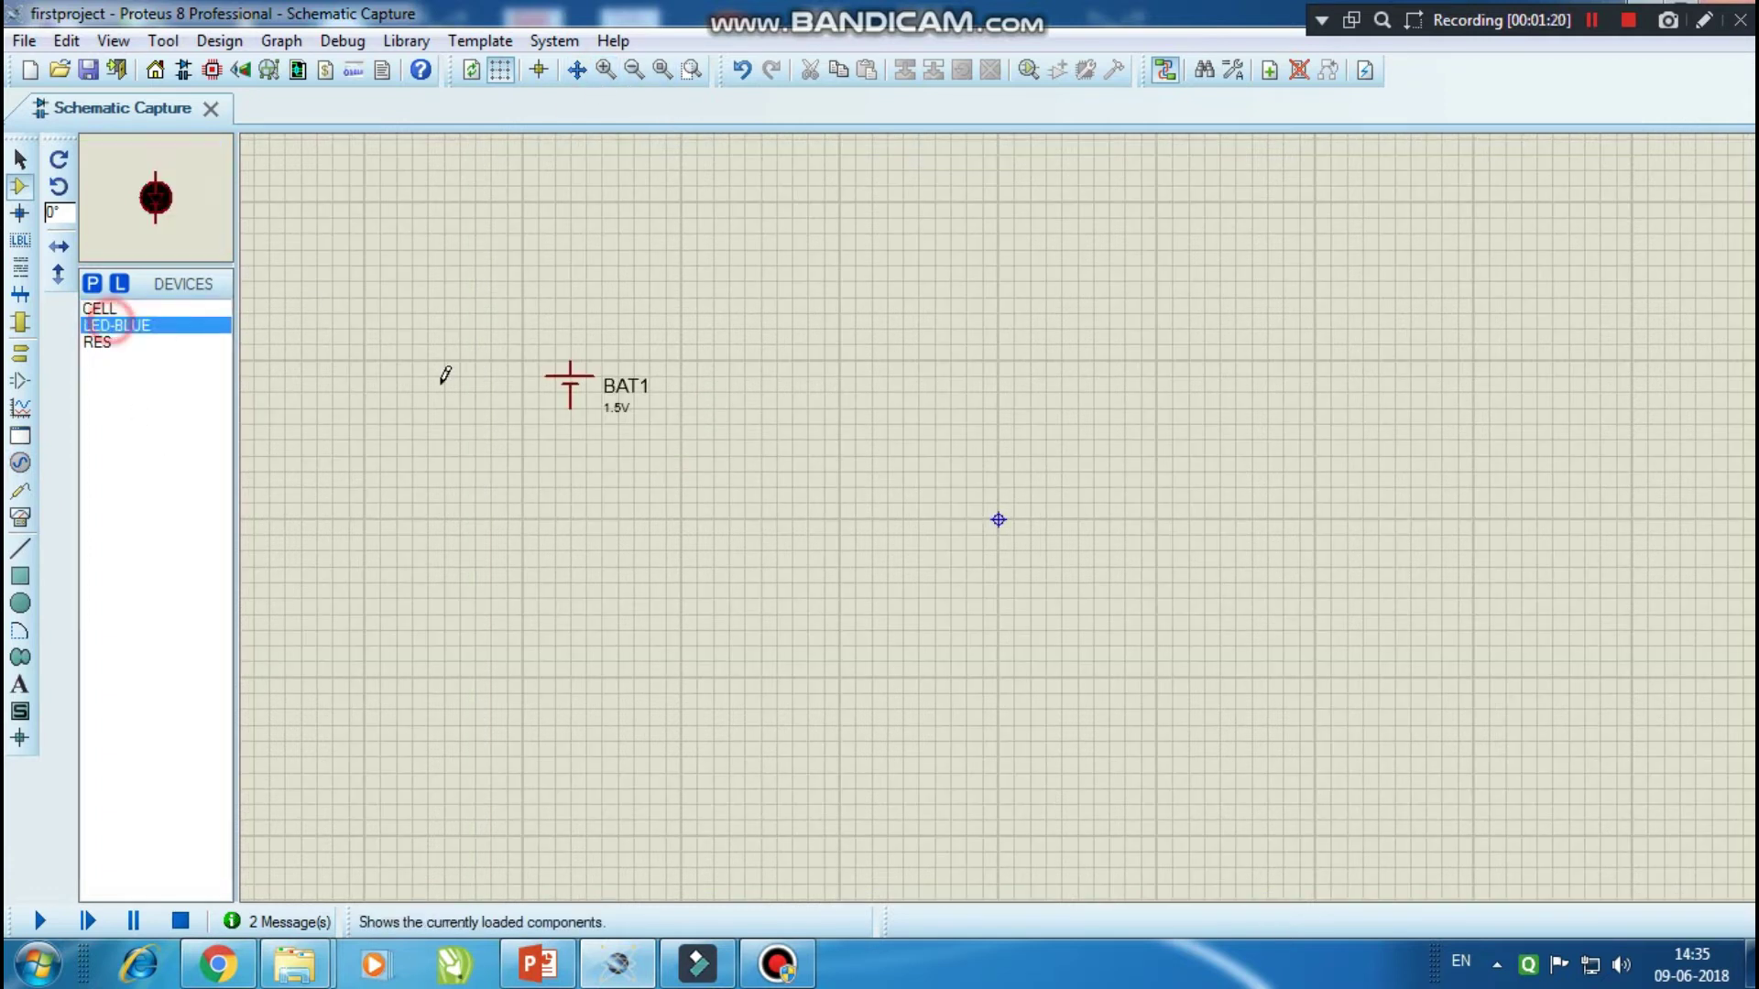
click(902, 392)
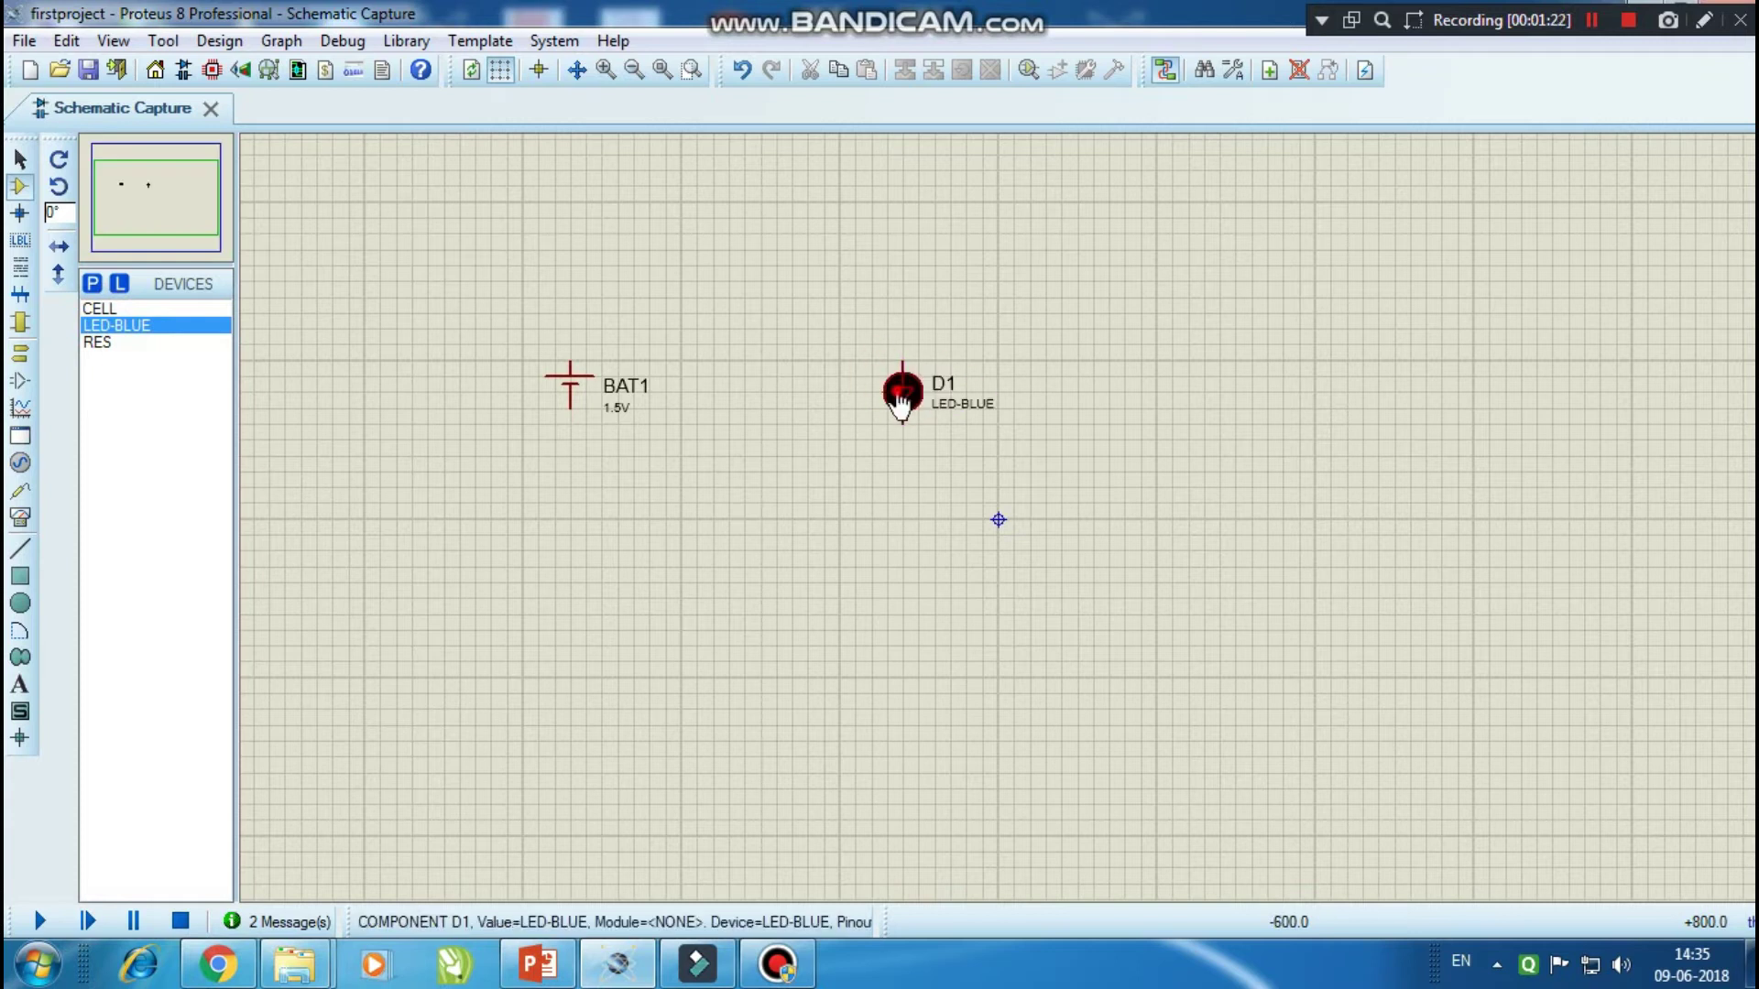
Step: Wire the cell's top and bottom pins to the LED's top and bottom pins
click(571, 360)
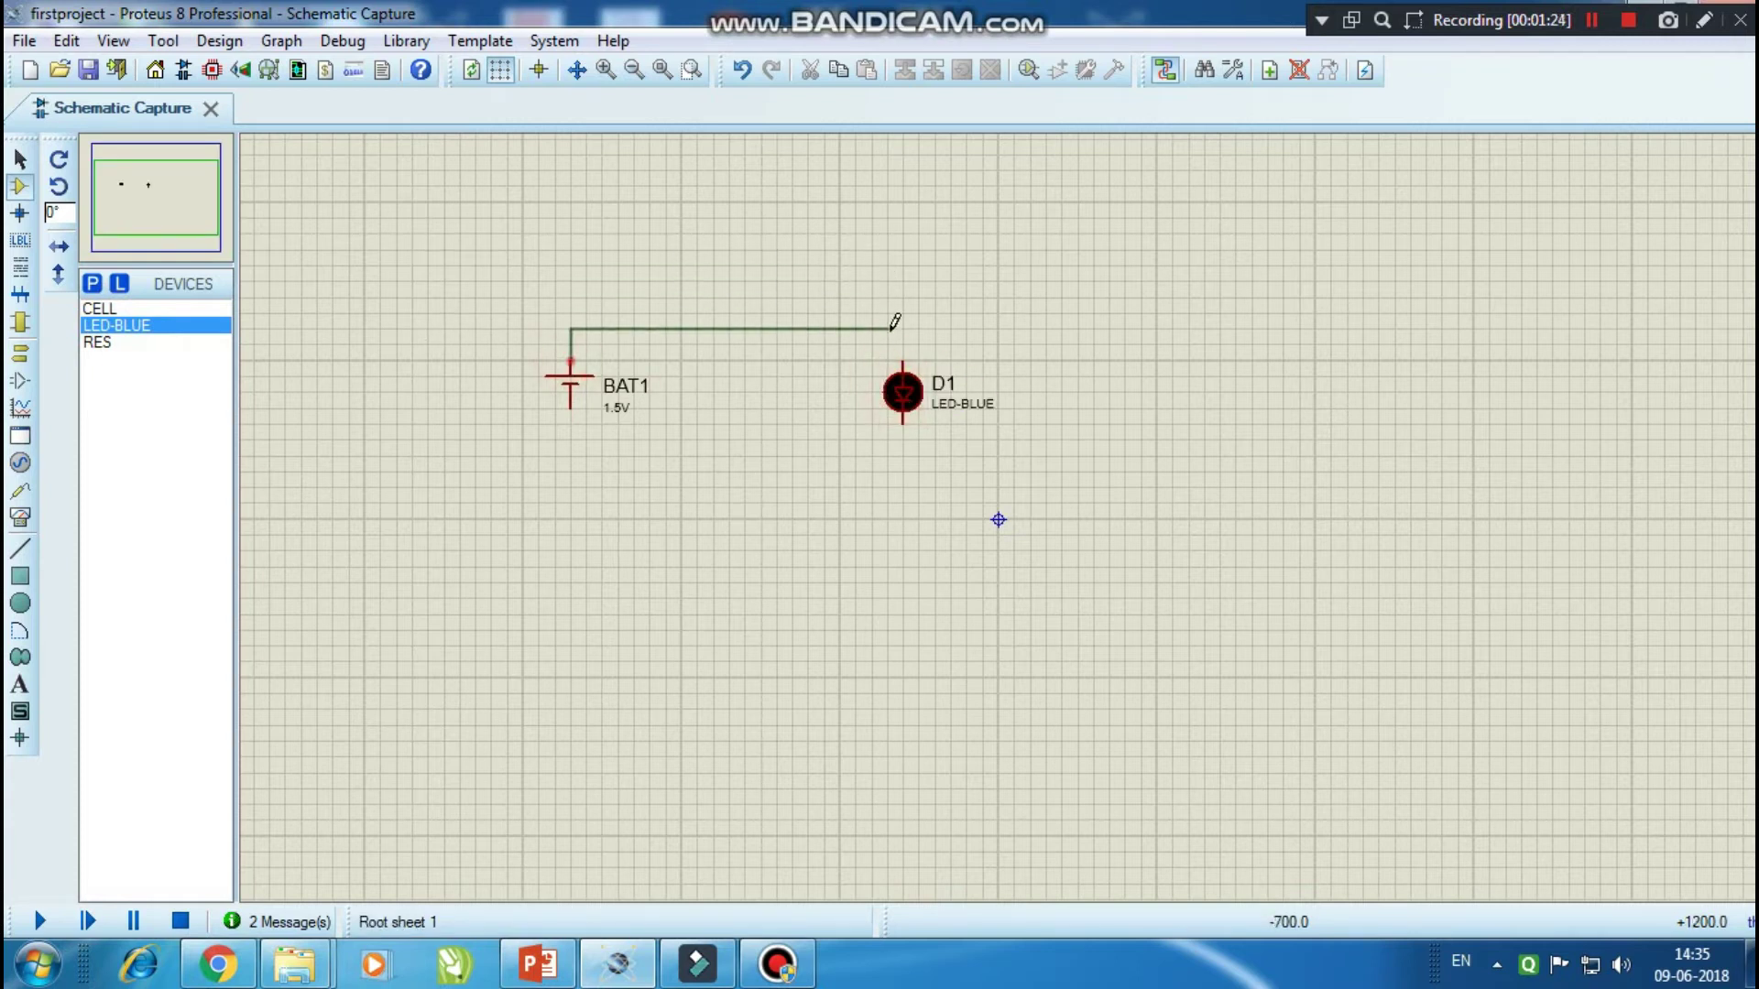
click(899, 266)
click(902, 361)
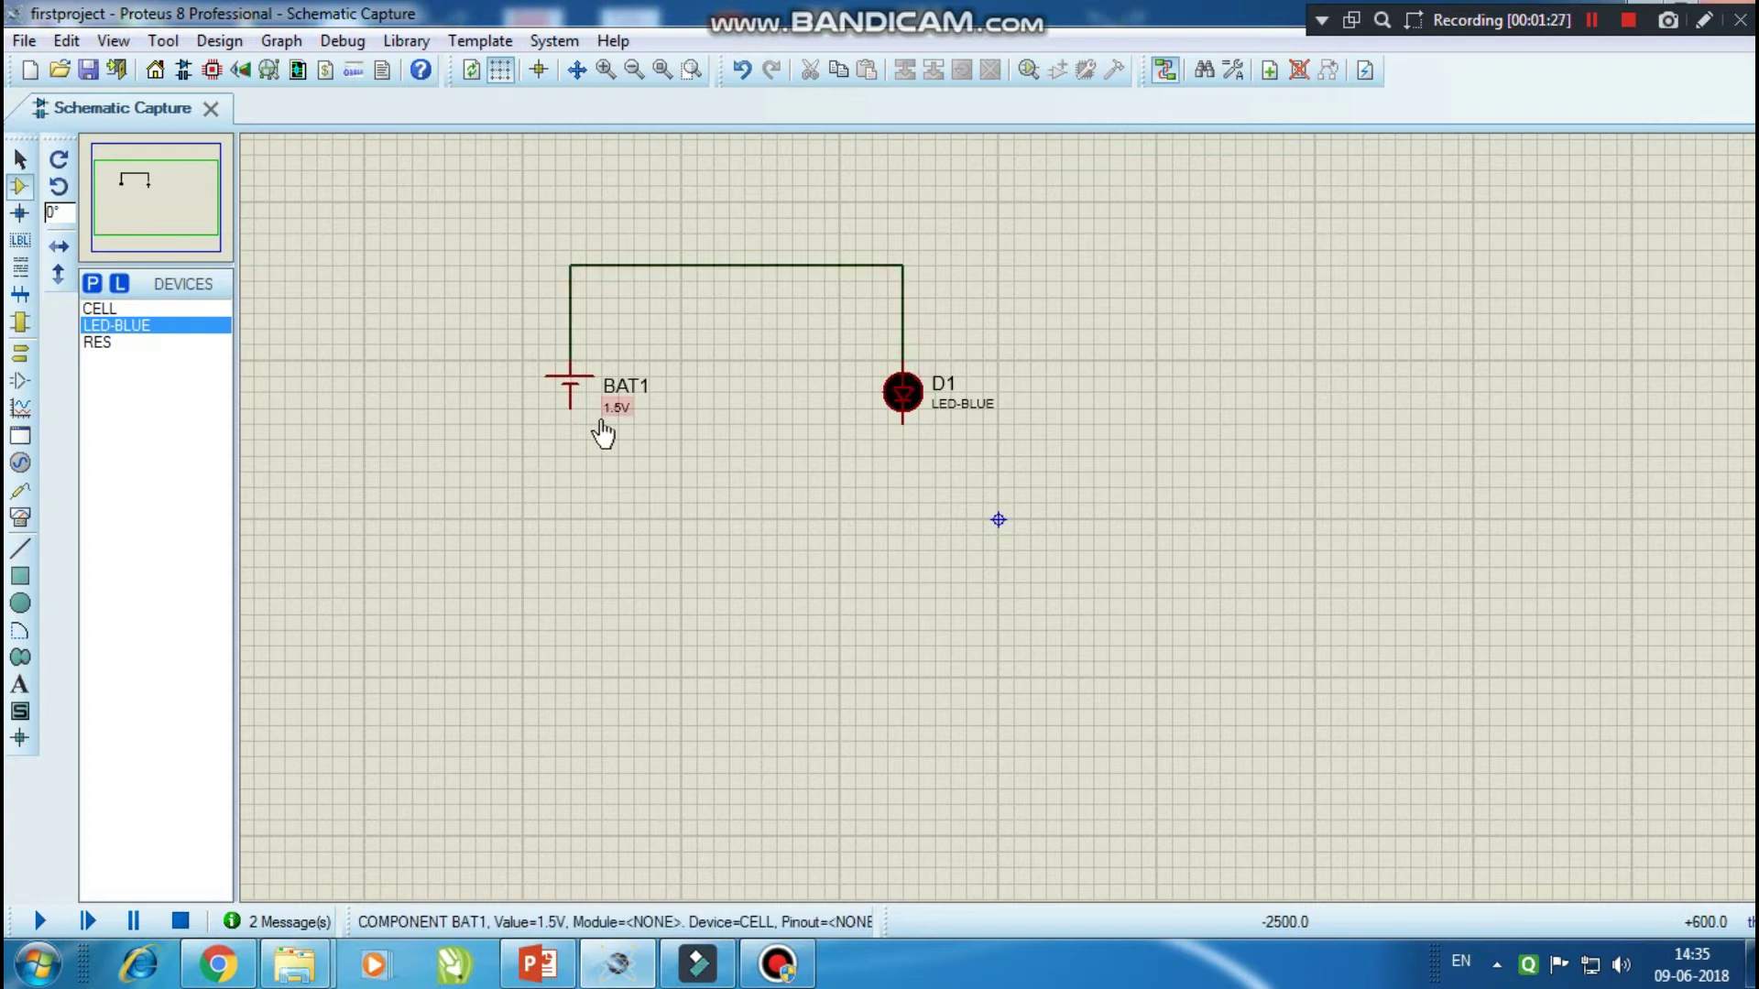
click(571, 408)
click(902, 486)
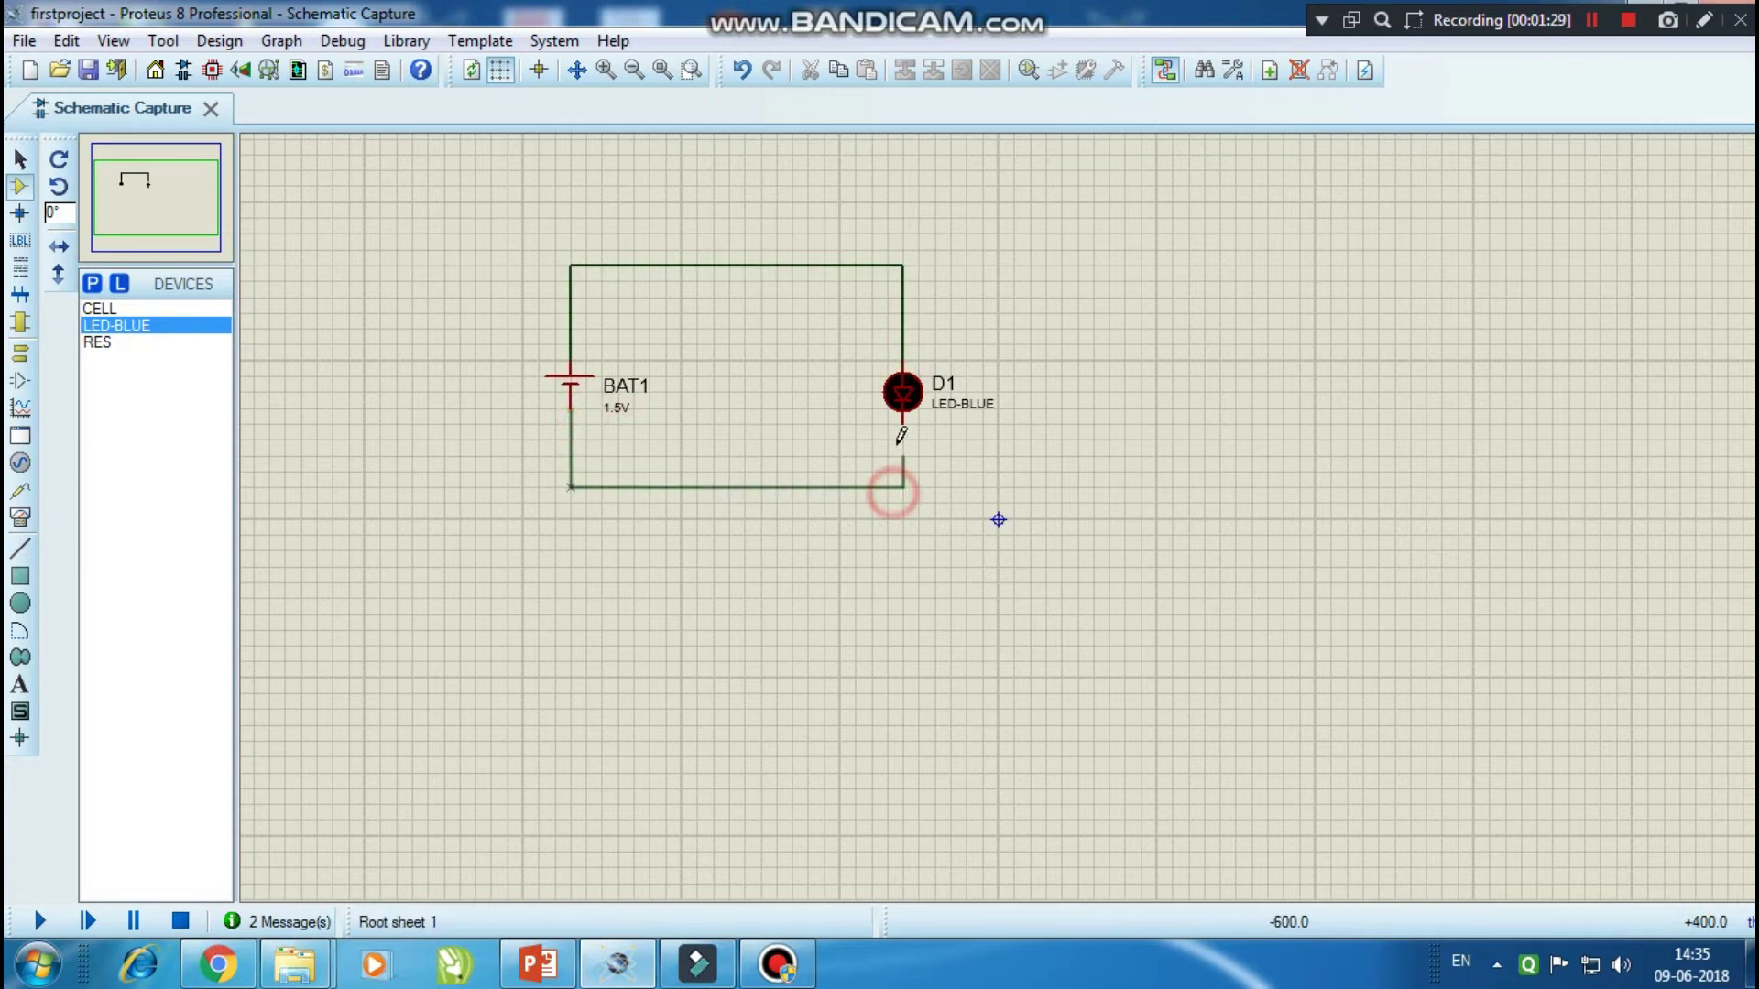
click(902, 422)
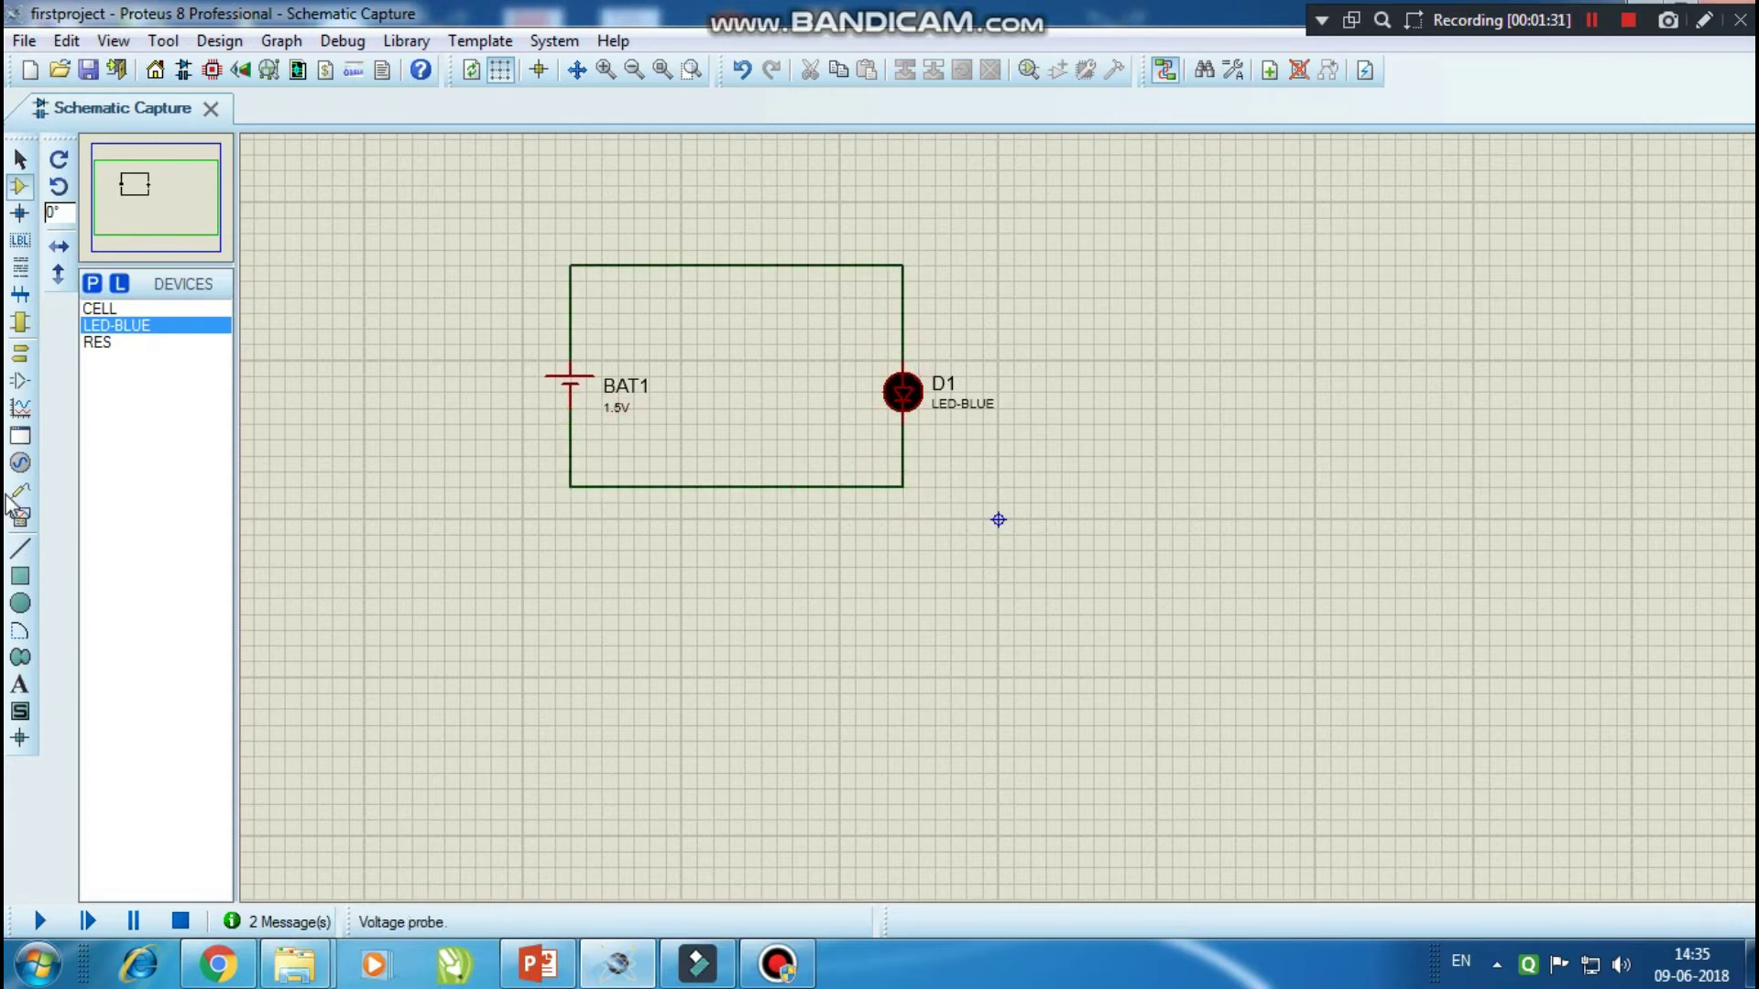
Step: Place a DC ammeter on the top wire between BAT1 and D1, deleting that wire
click(20, 517)
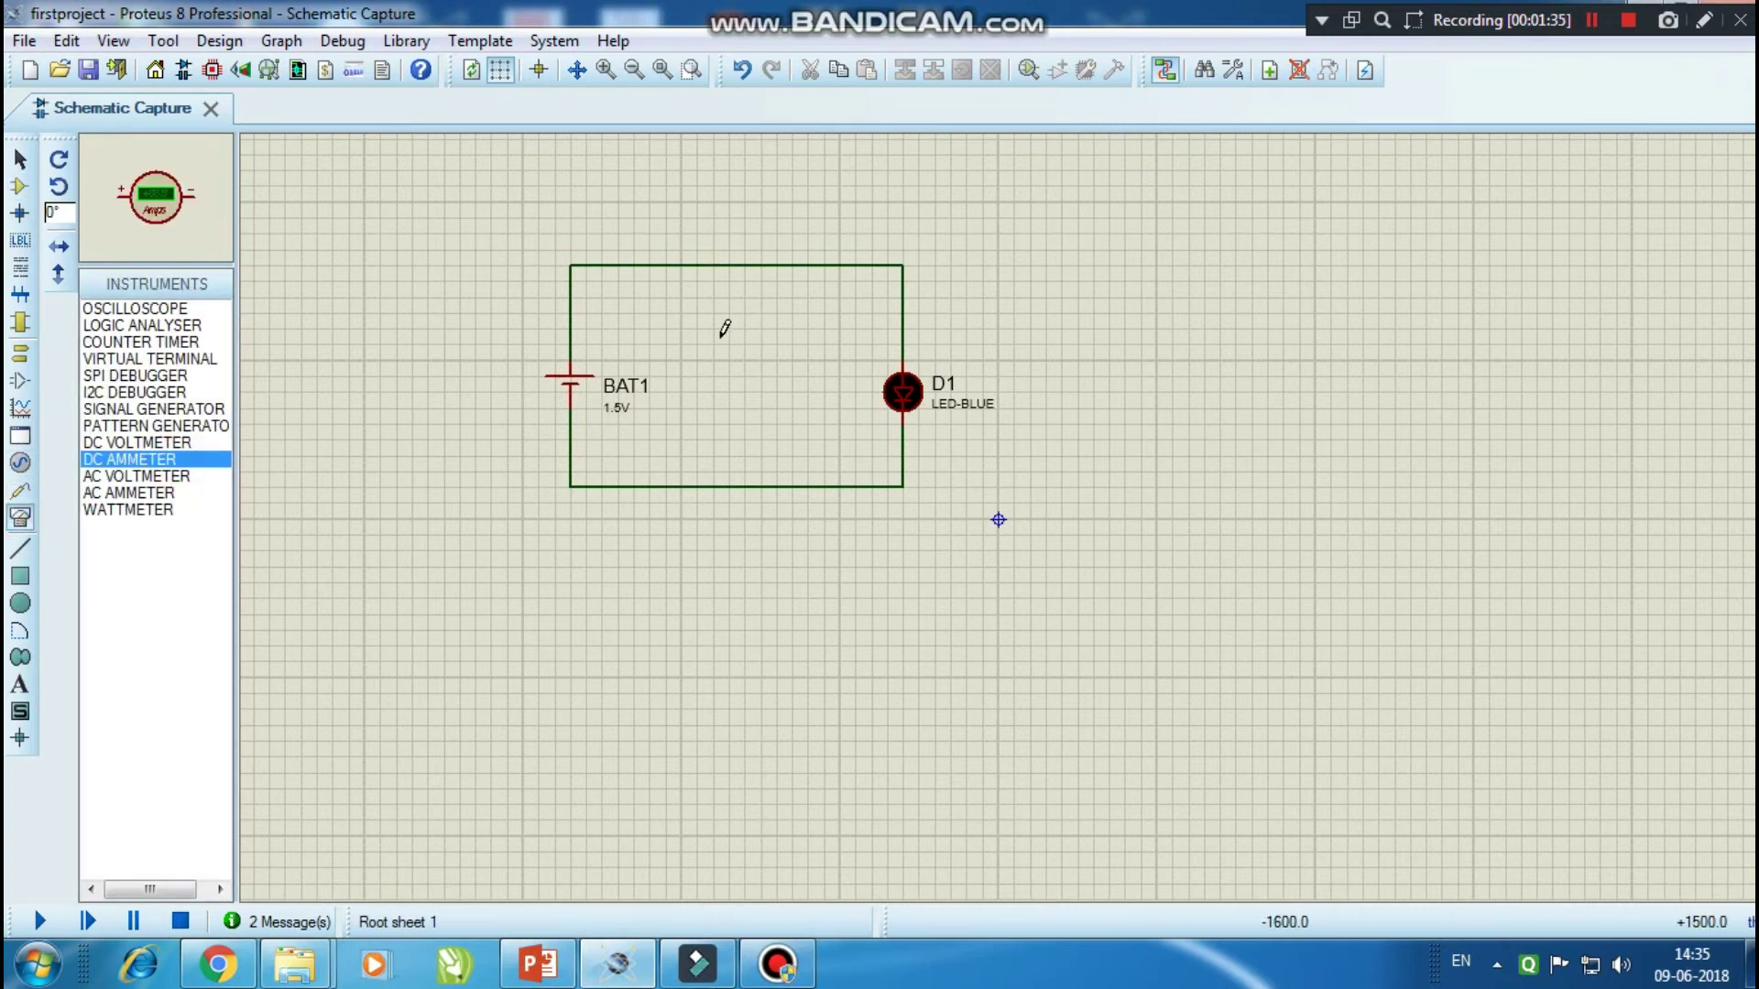
click(768, 295)
click(761, 296)
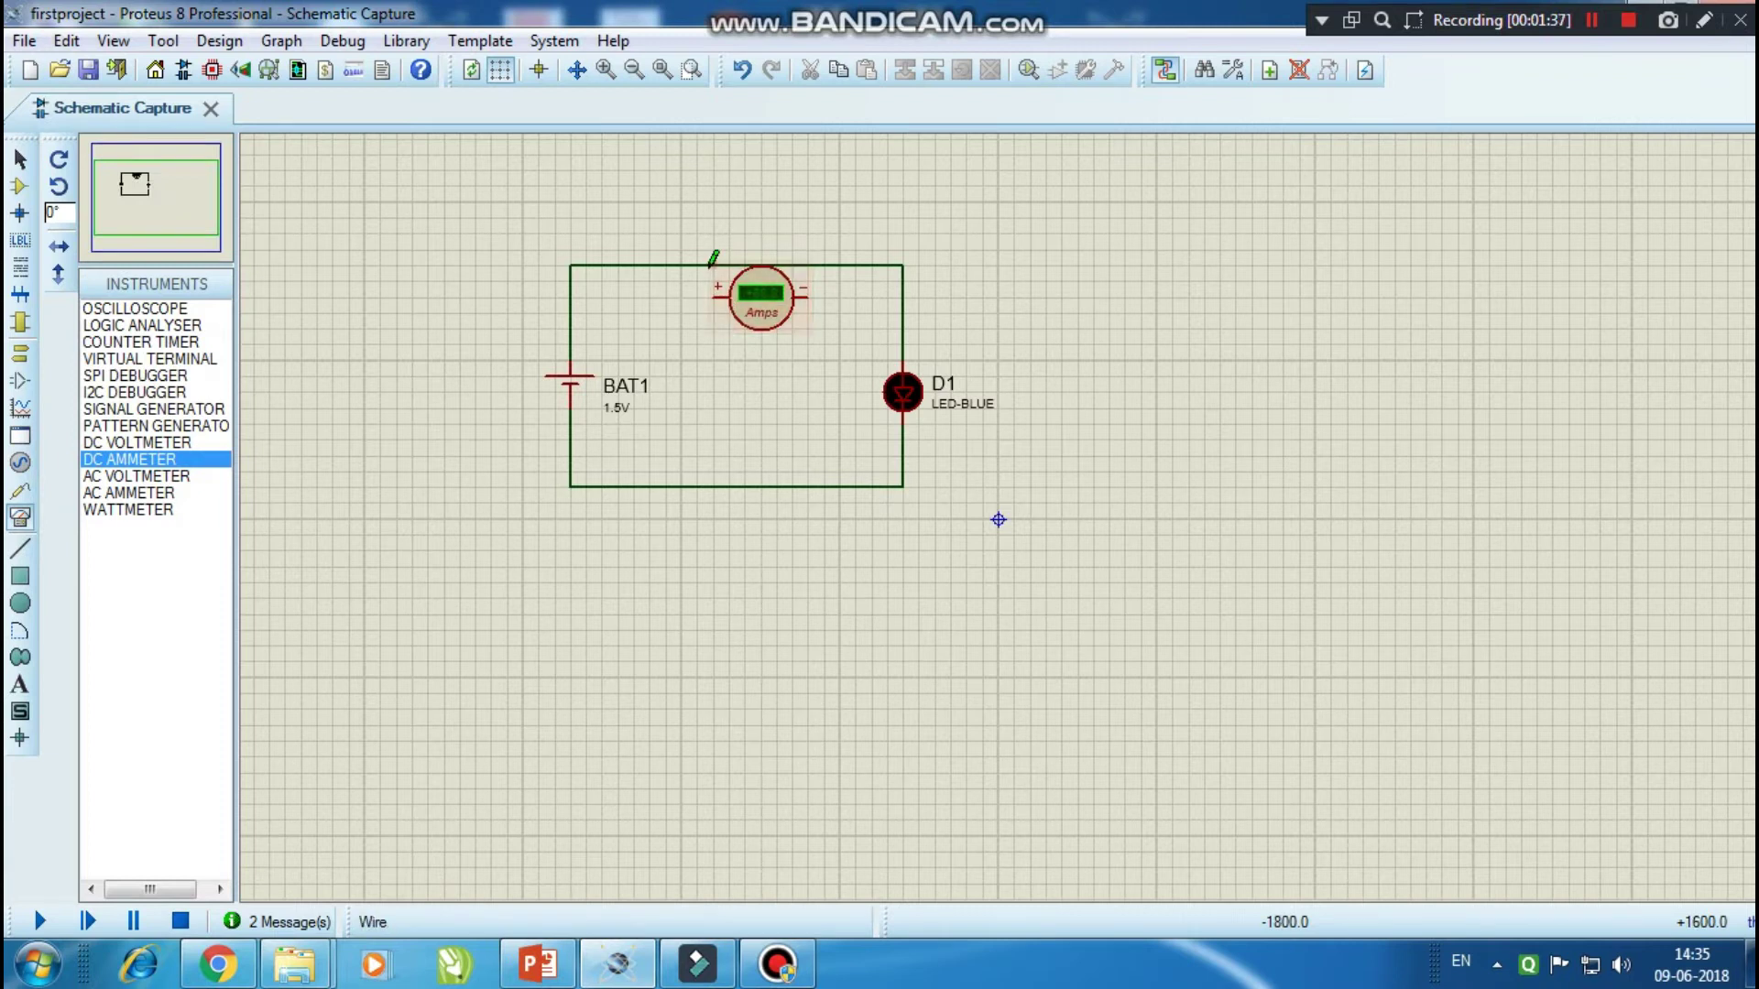
right_click(666, 272)
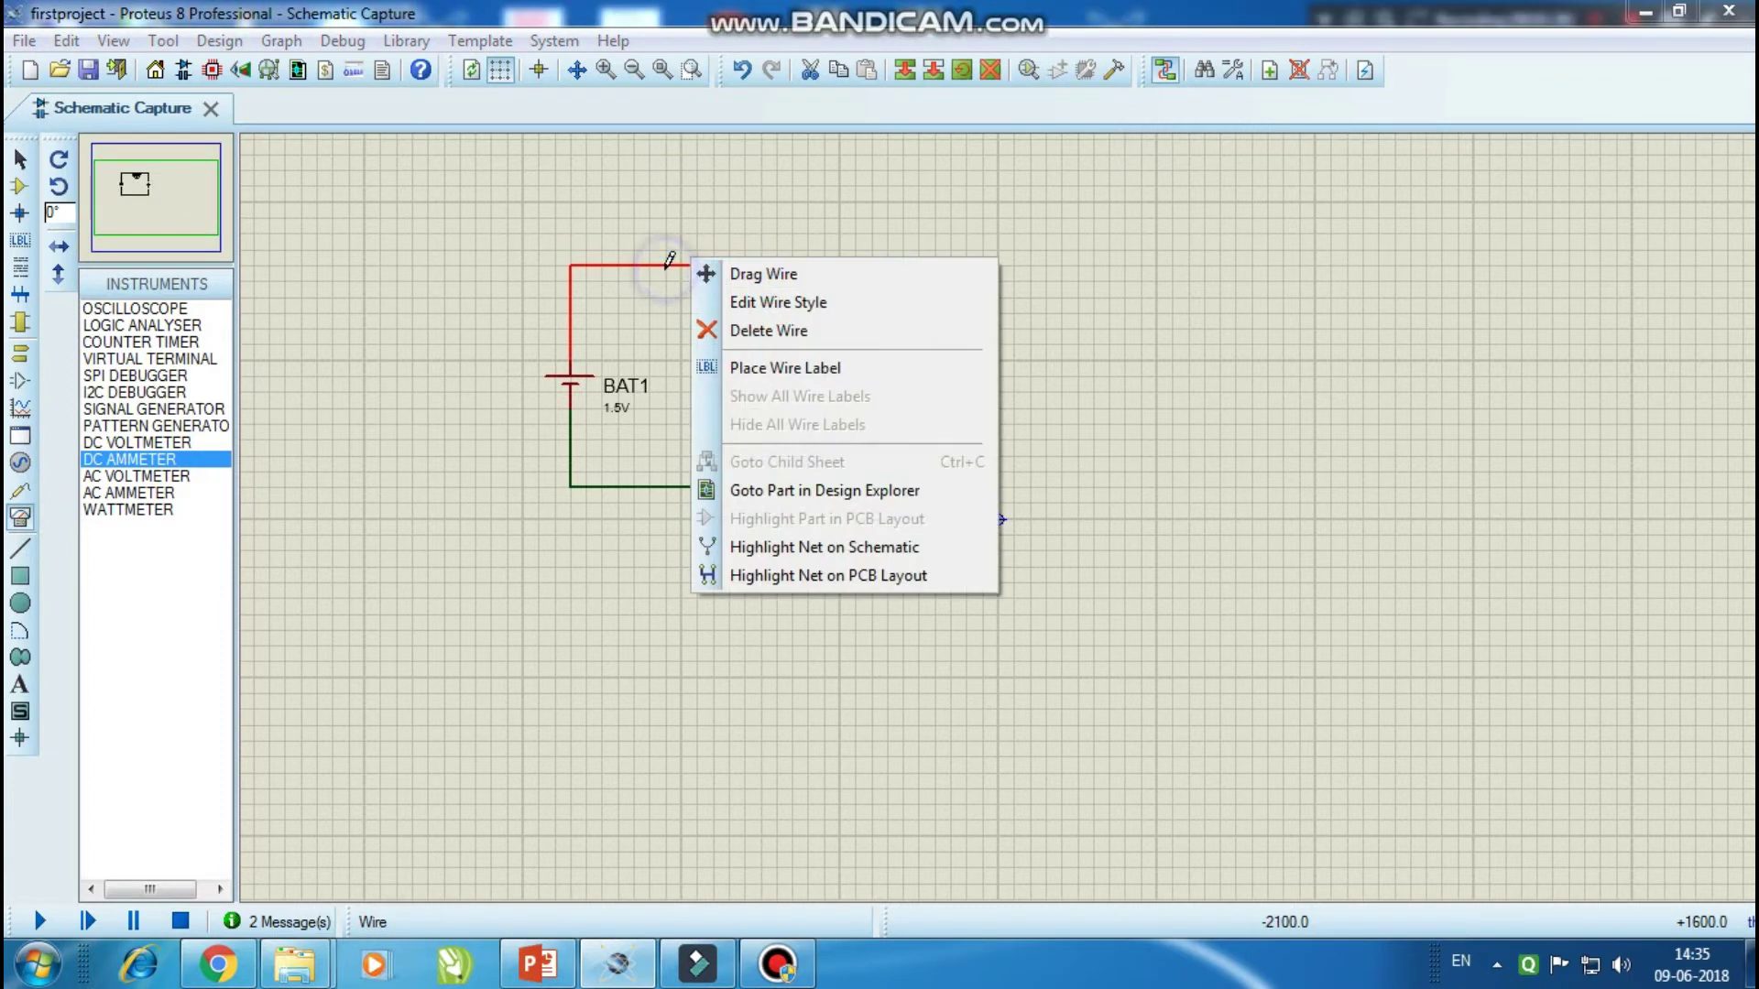
click(779, 331)
Step: Wire BAT1's top pin to the ammeter's + terminal and its − terminal to D1
click(570, 364)
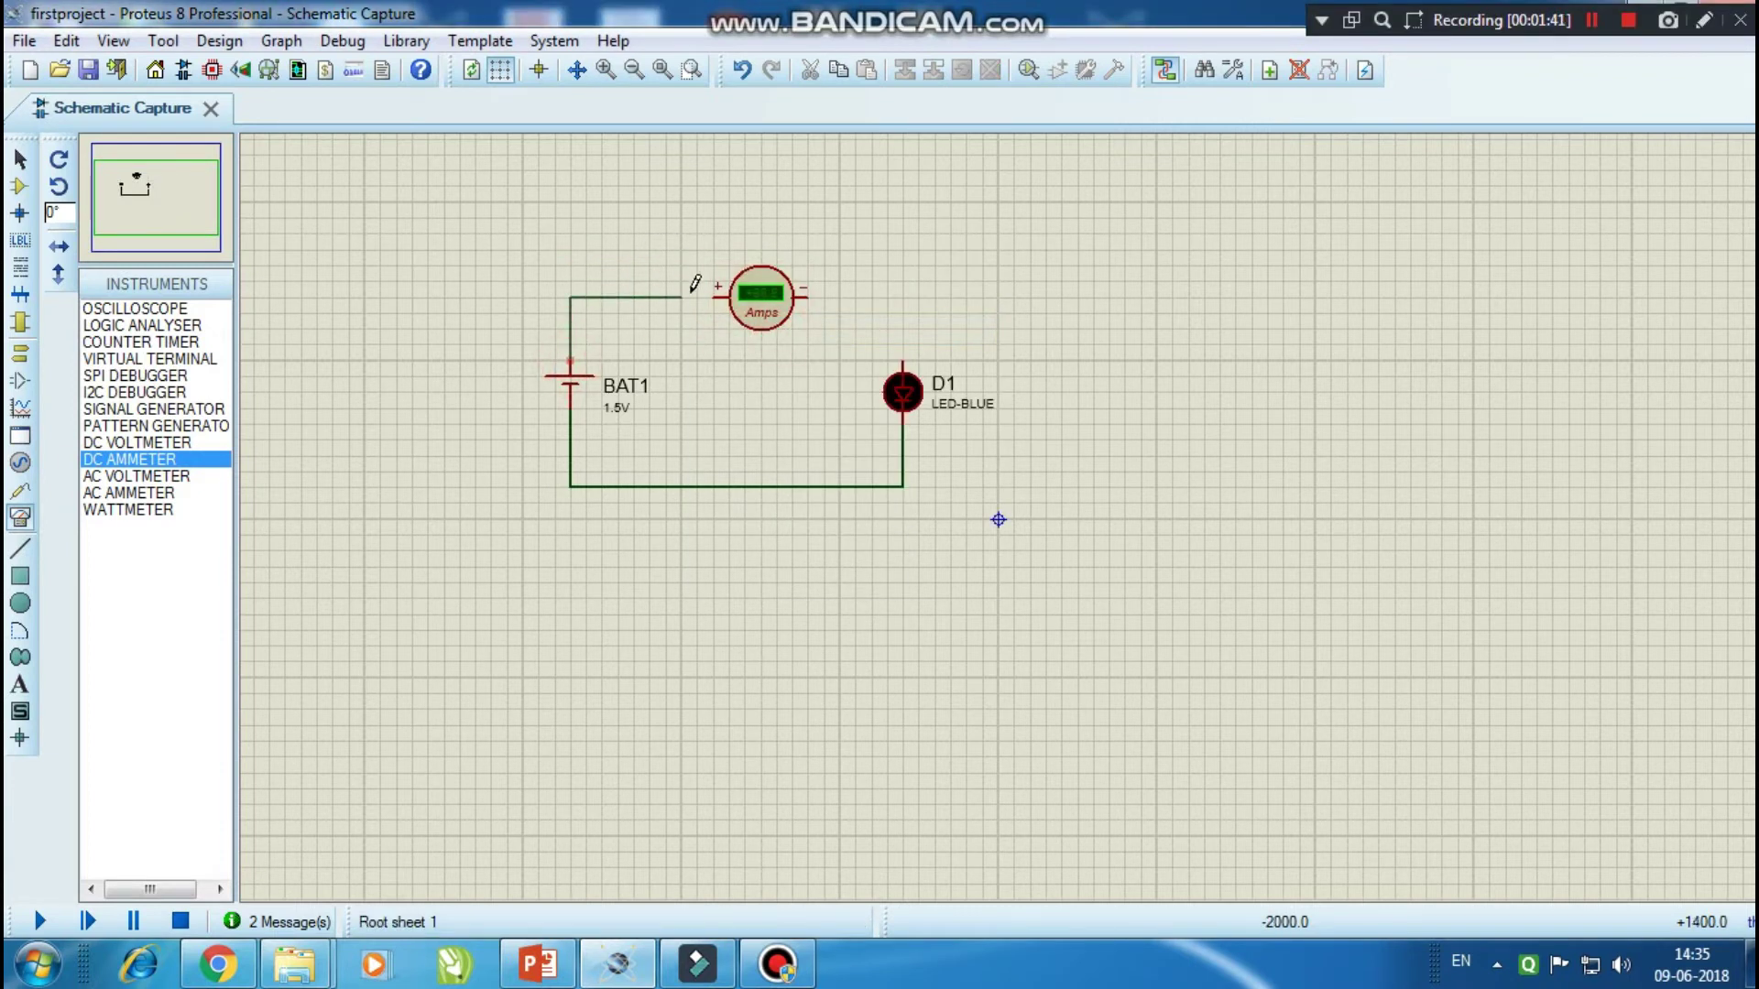
click(715, 296)
click(804, 295)
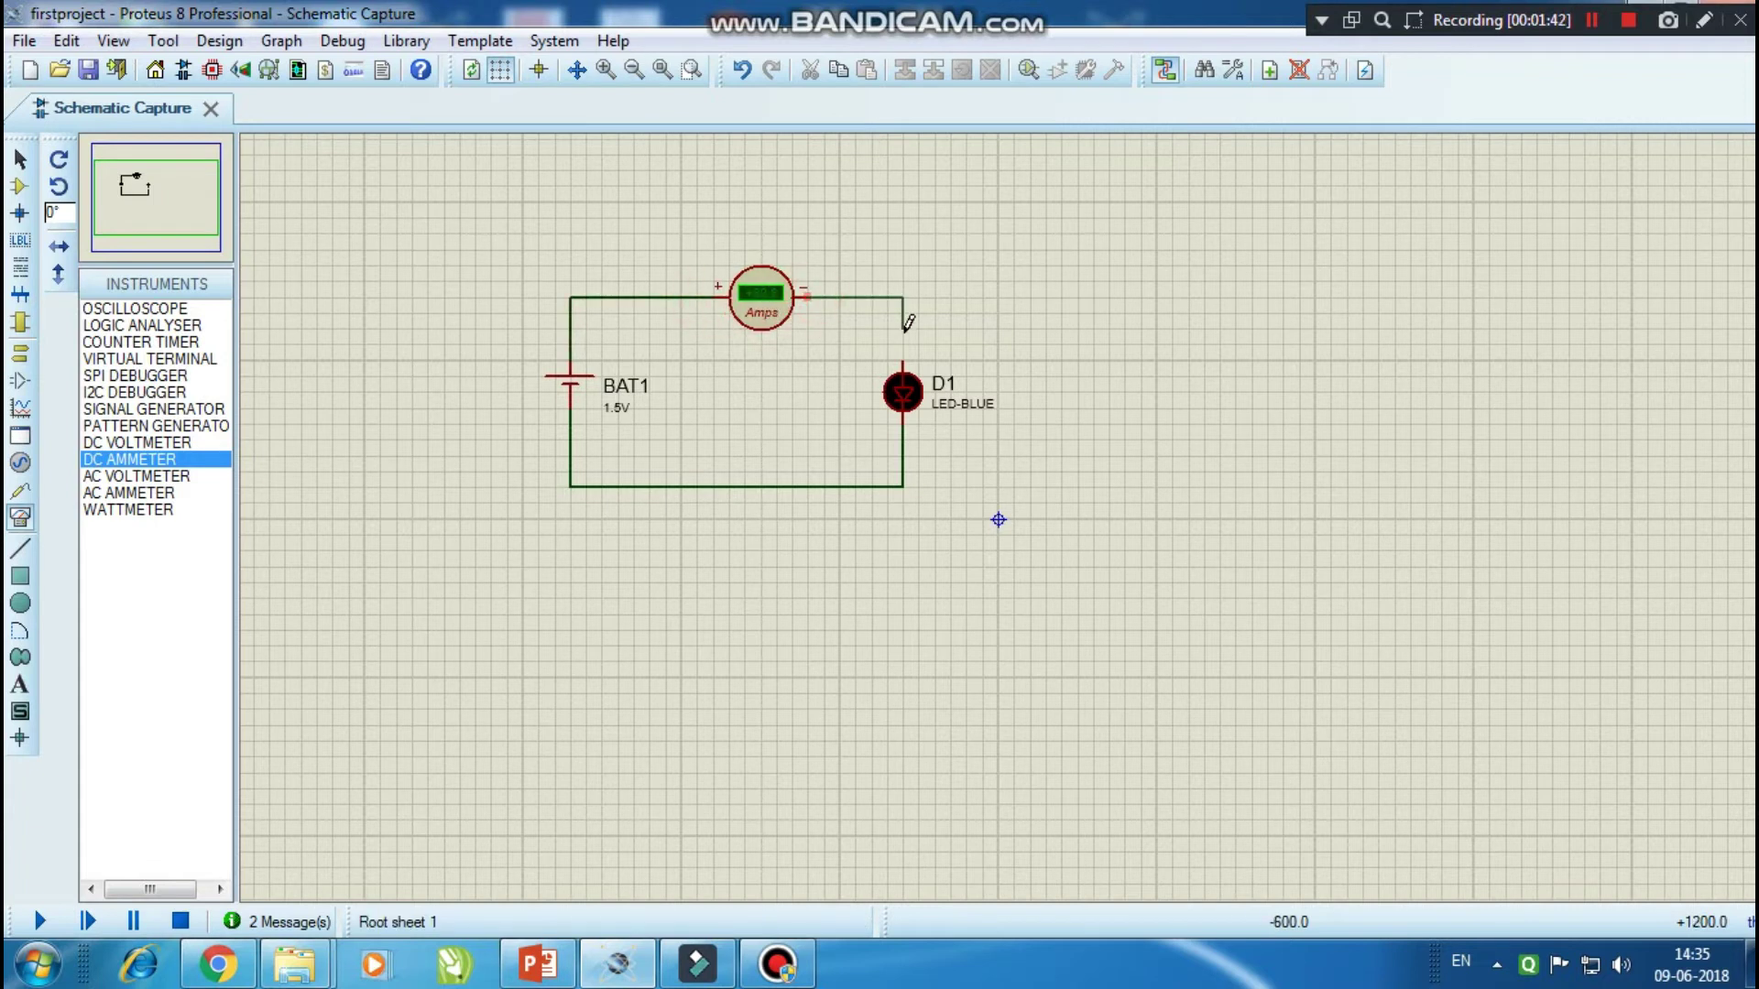
click(903, 356)
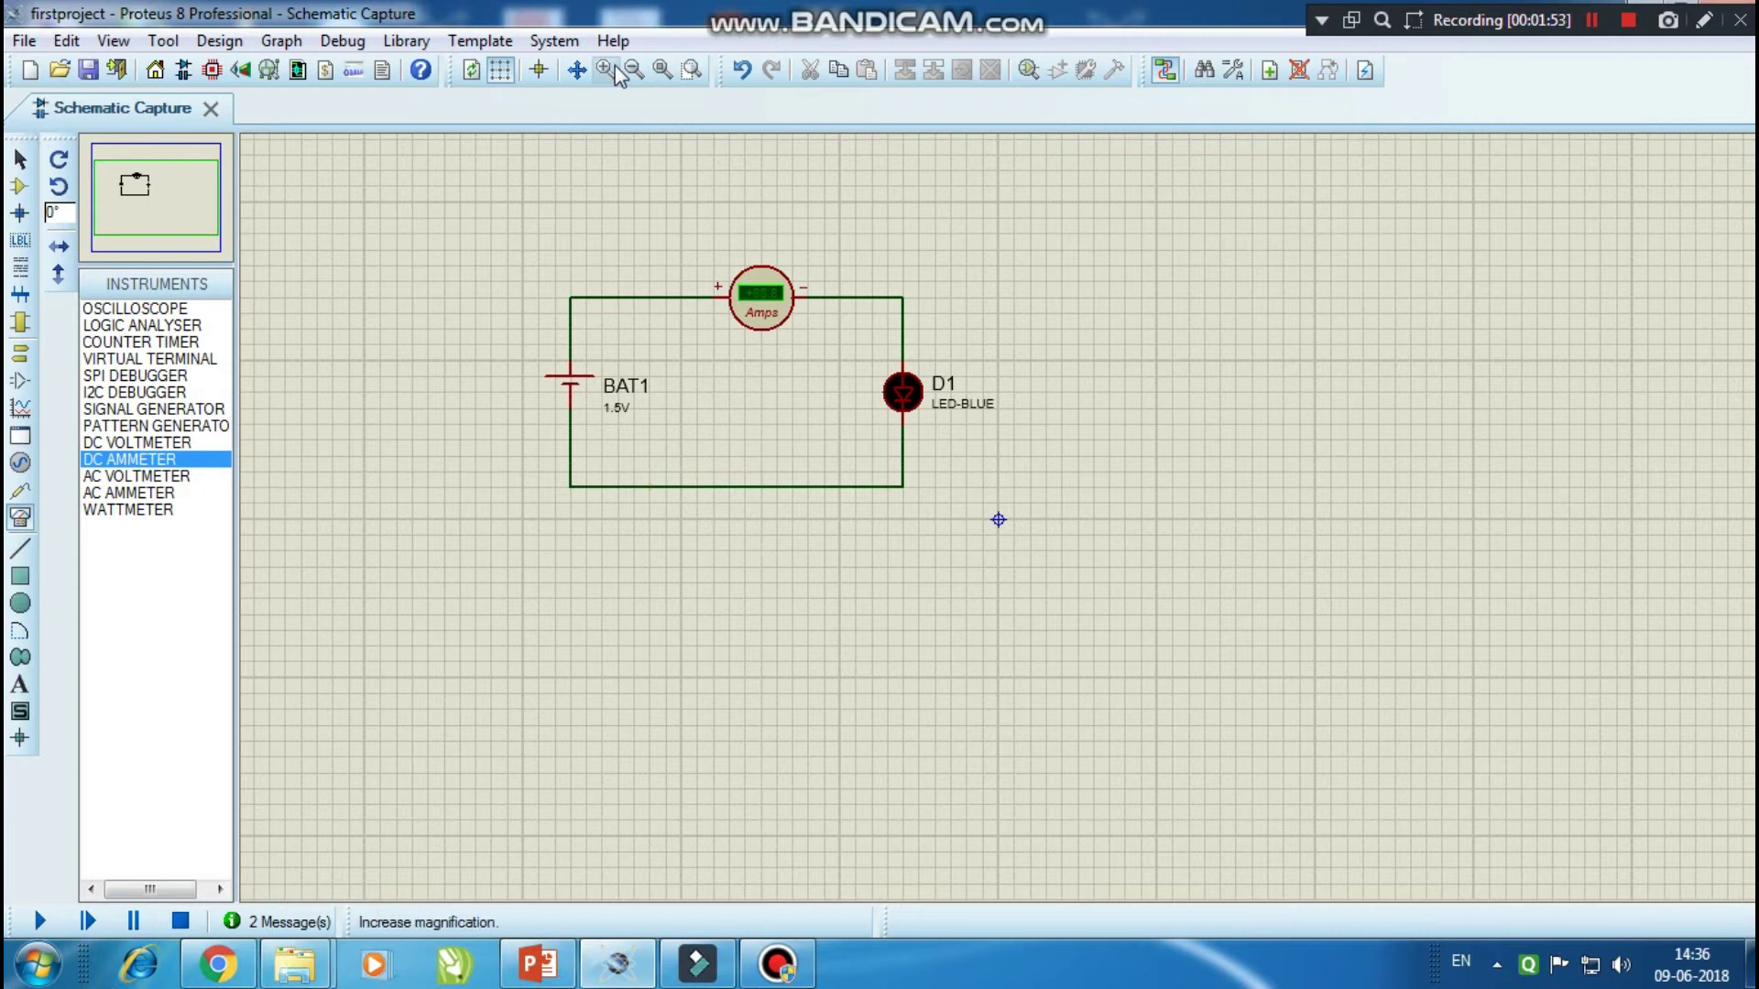
Step: Zoom in on the circuit, then run and stop a 1.5V trial simulation reading 0.00
click(608, 71)
click(138, 192)
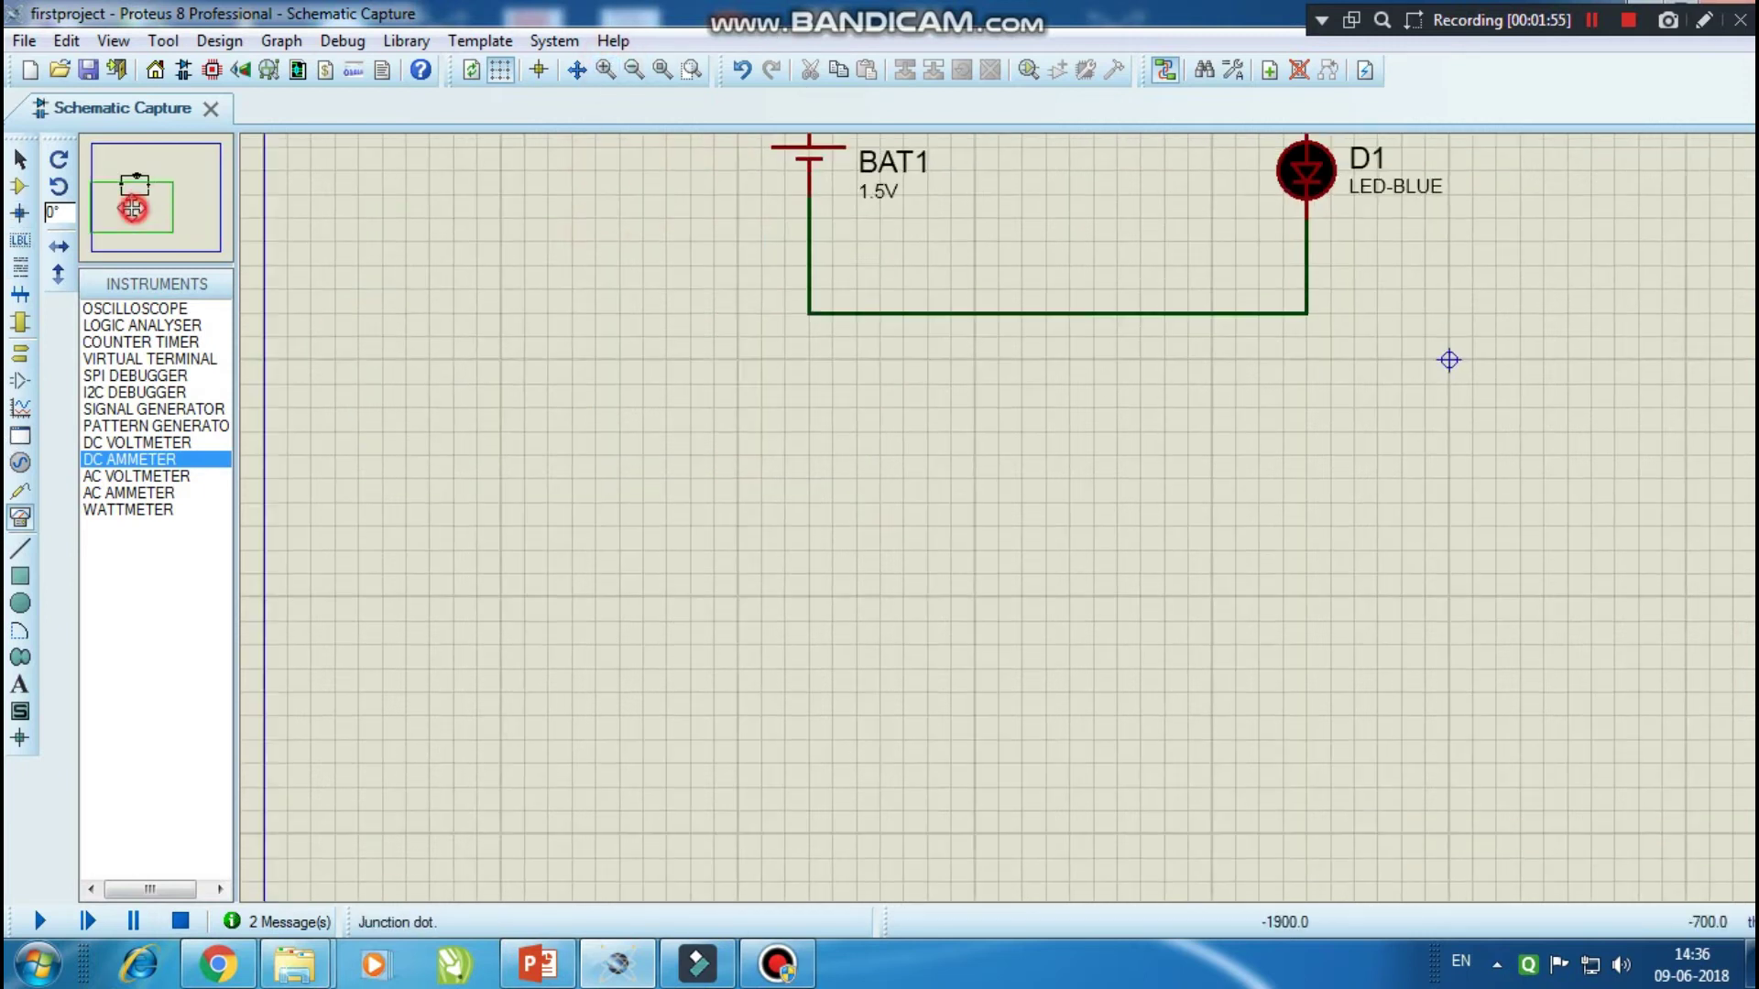
click(136, 186)
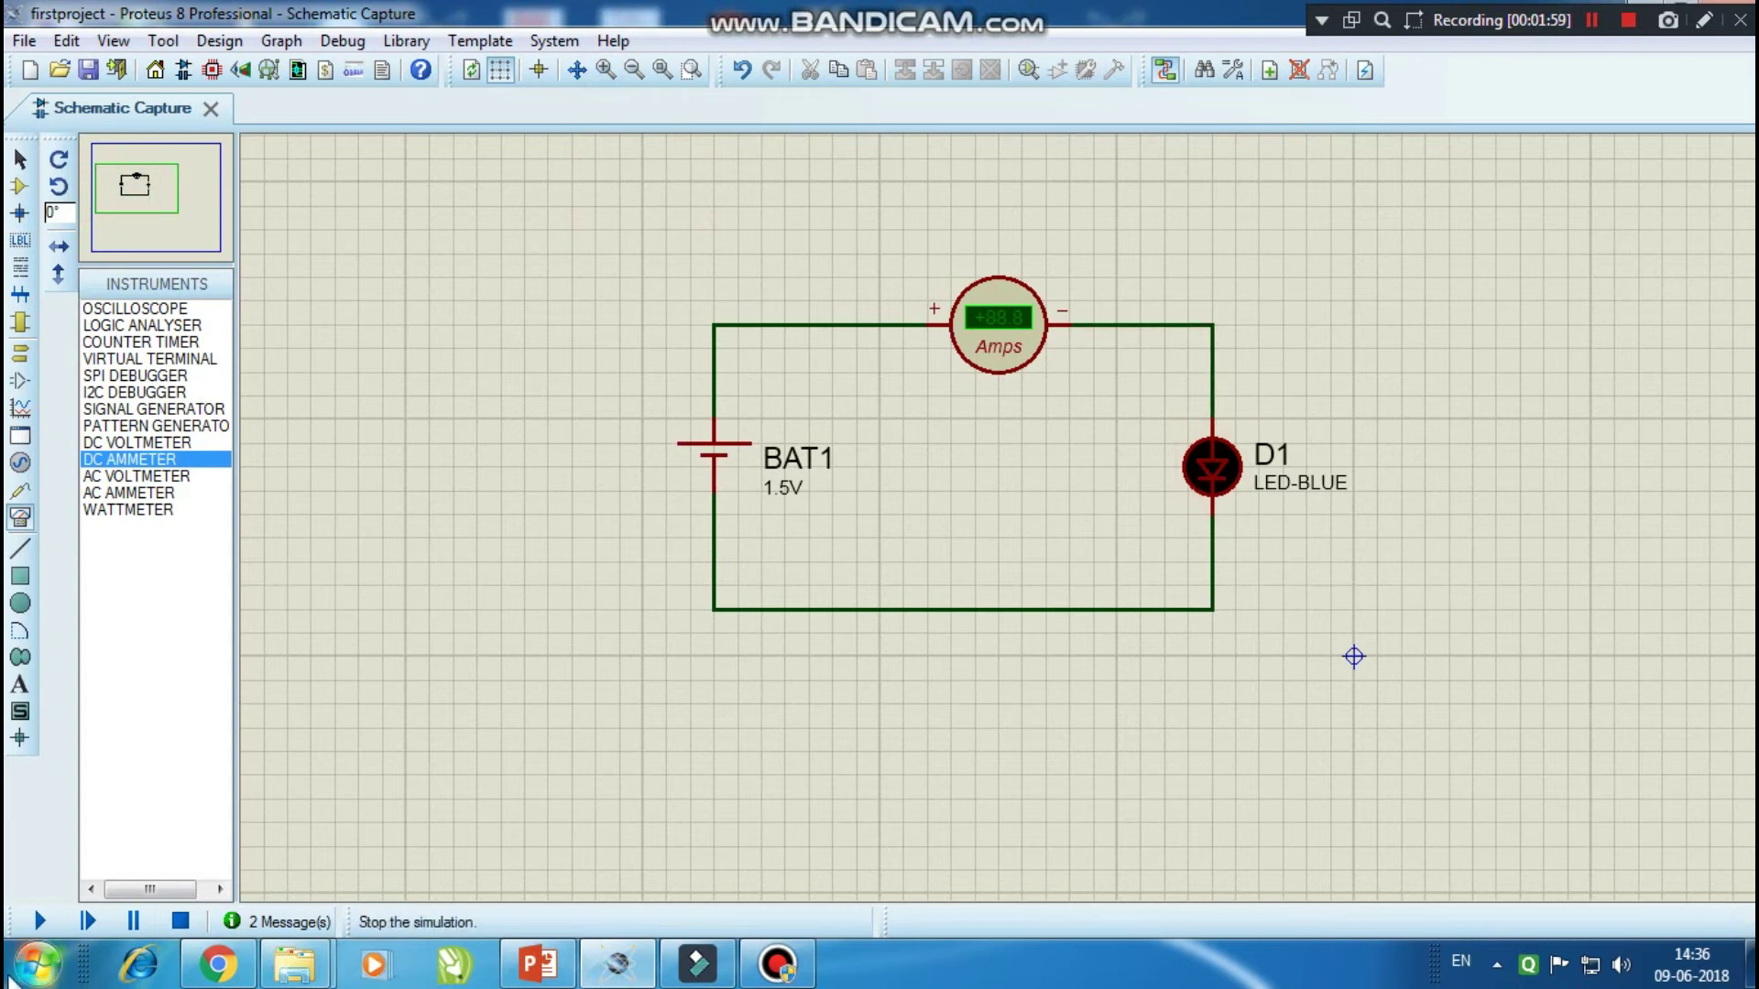
click(46, 923)
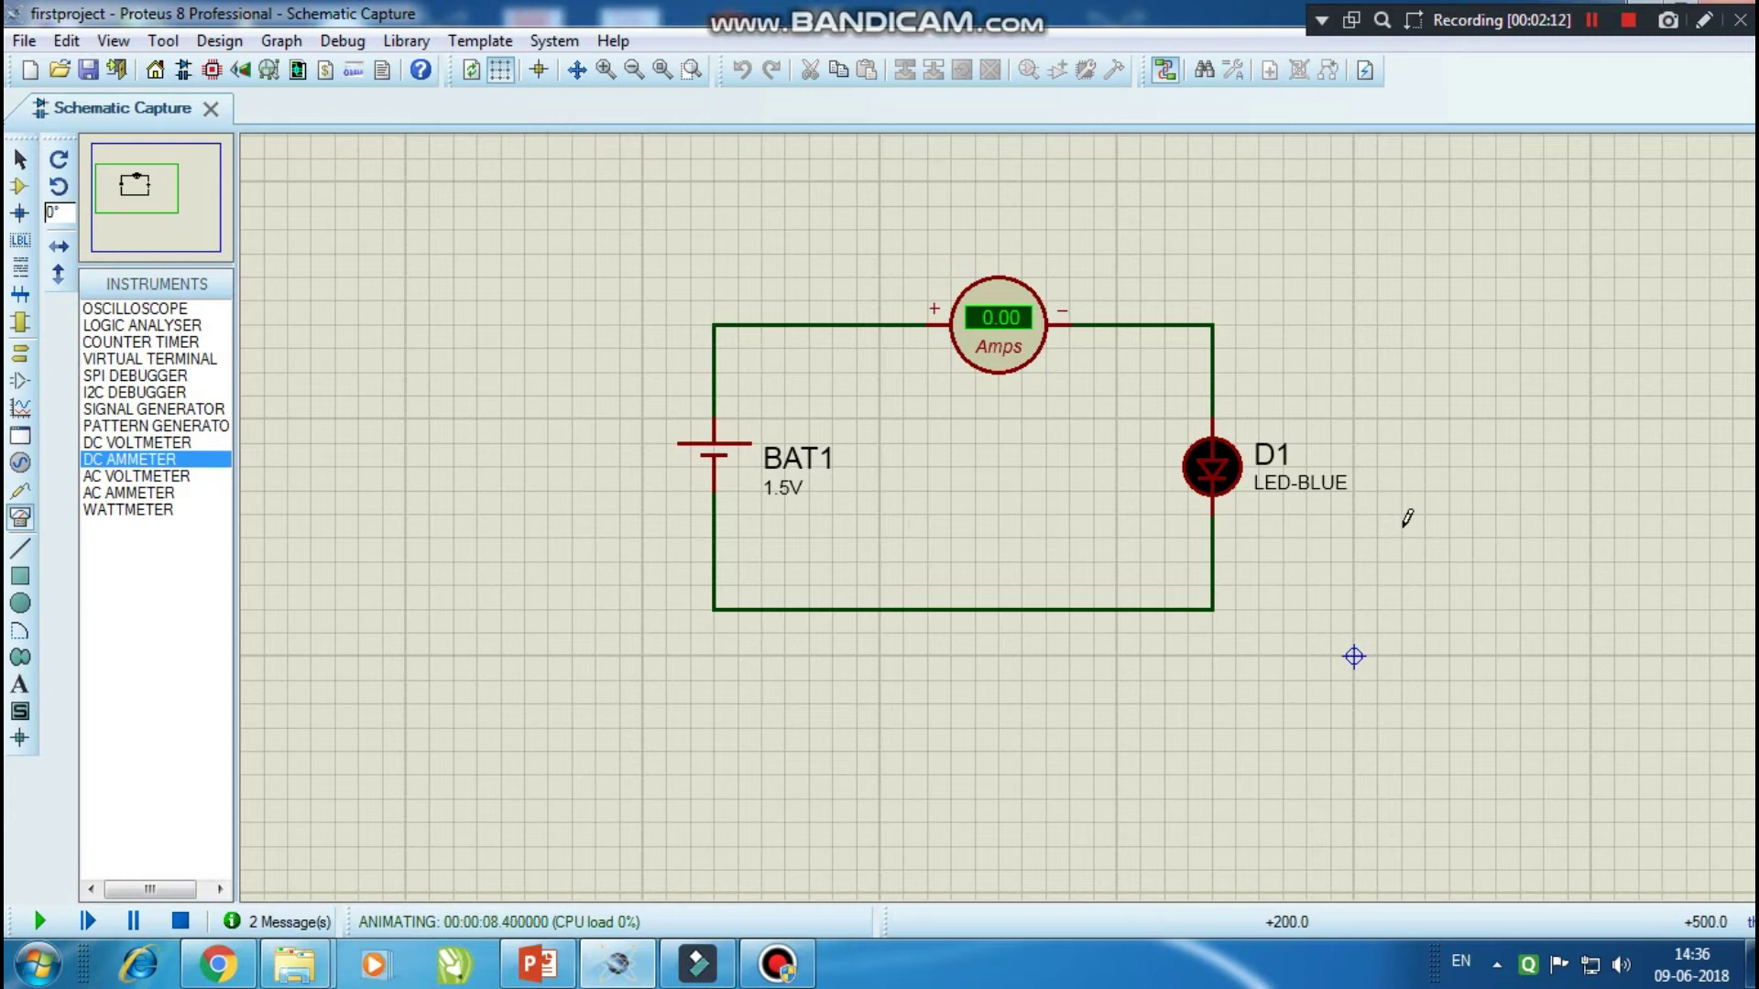
click(179, 922)
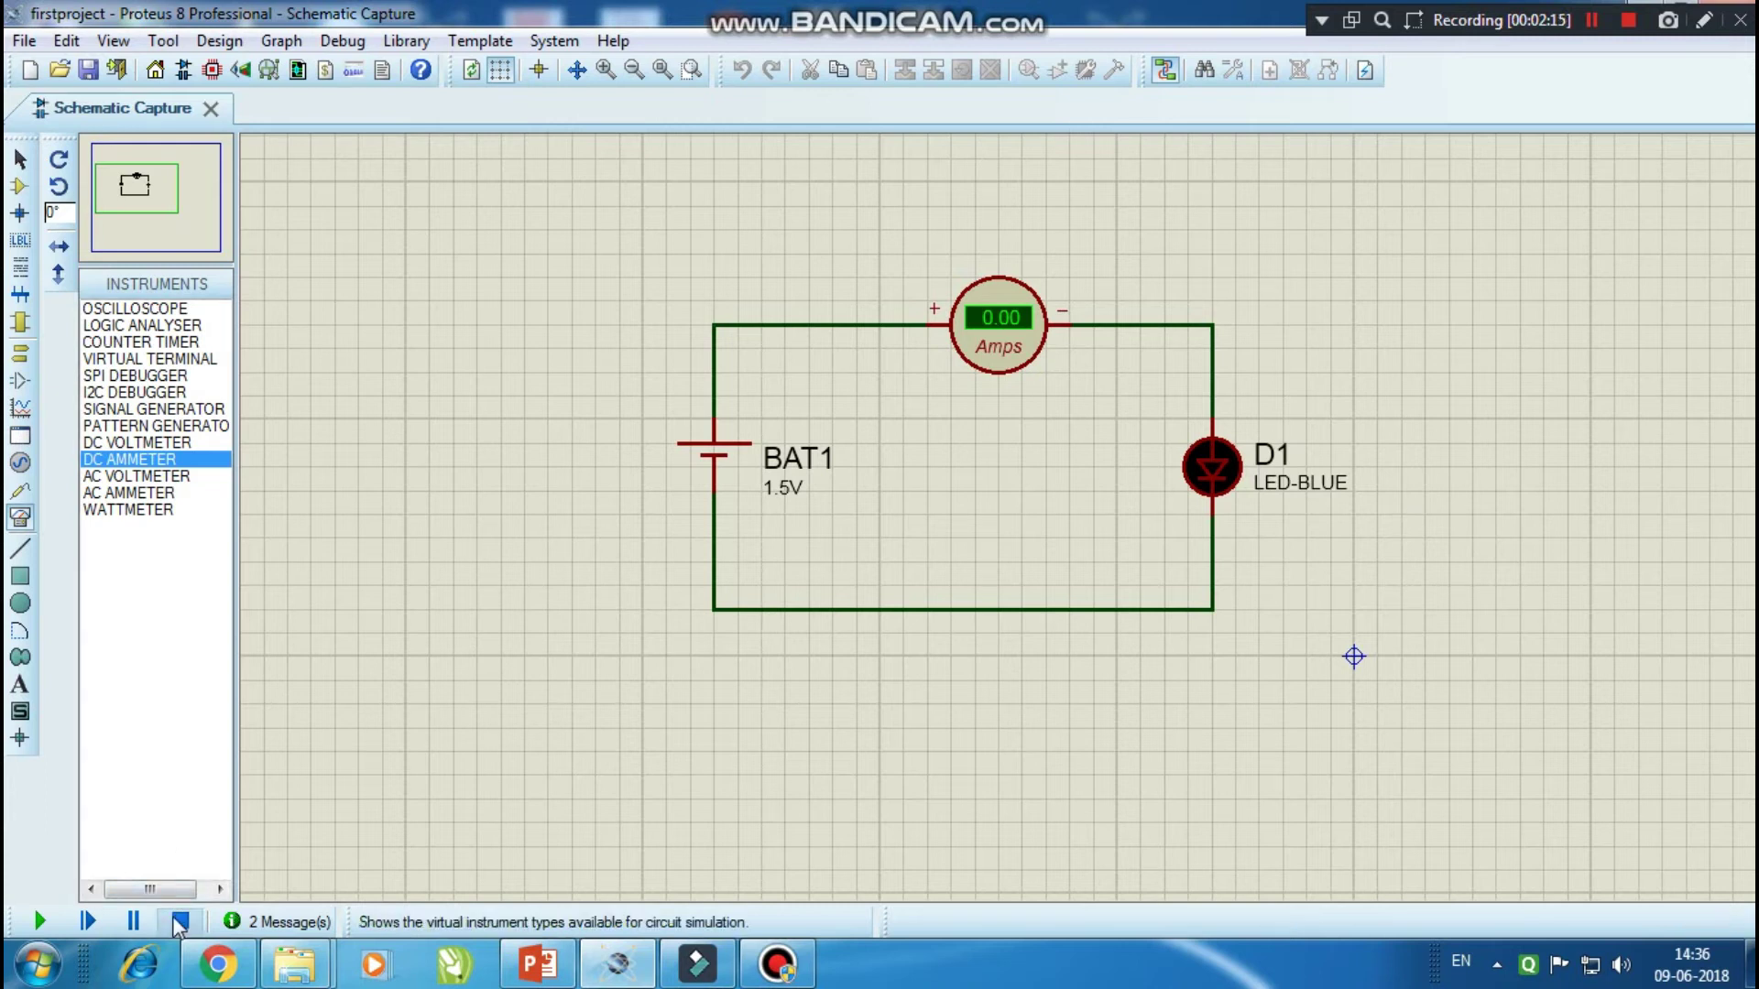
double_click(1211, 491)
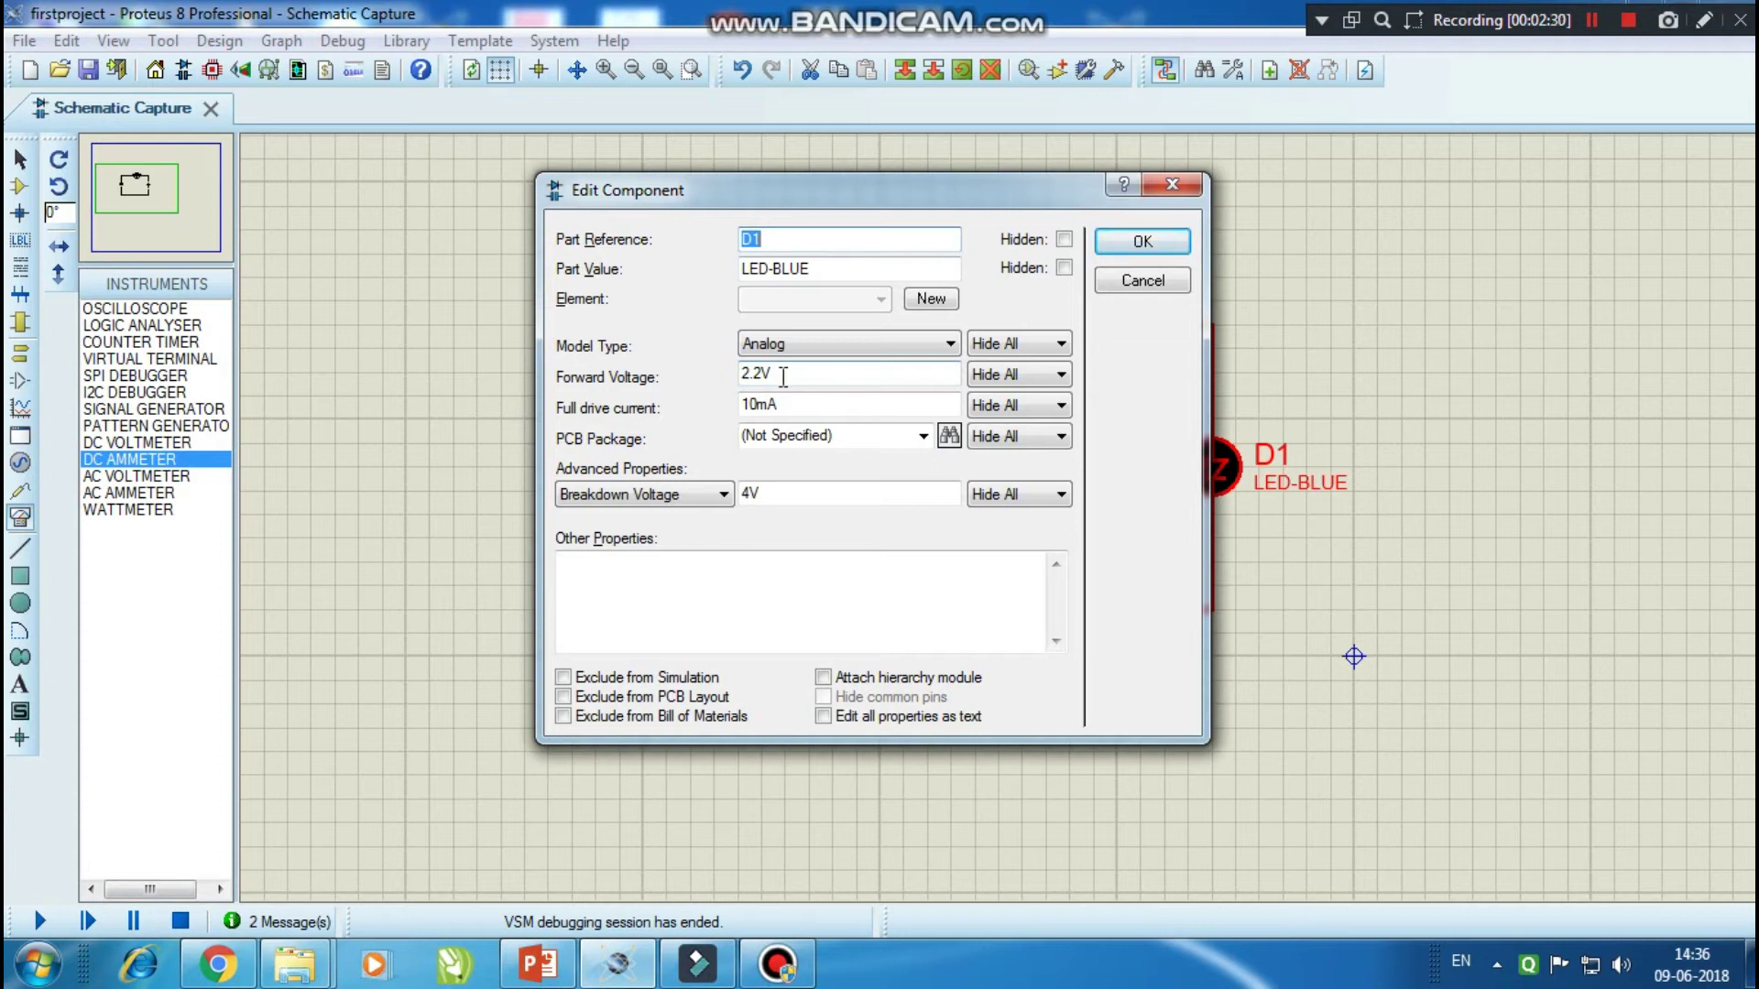
drag(1034, 206, 570, 218)
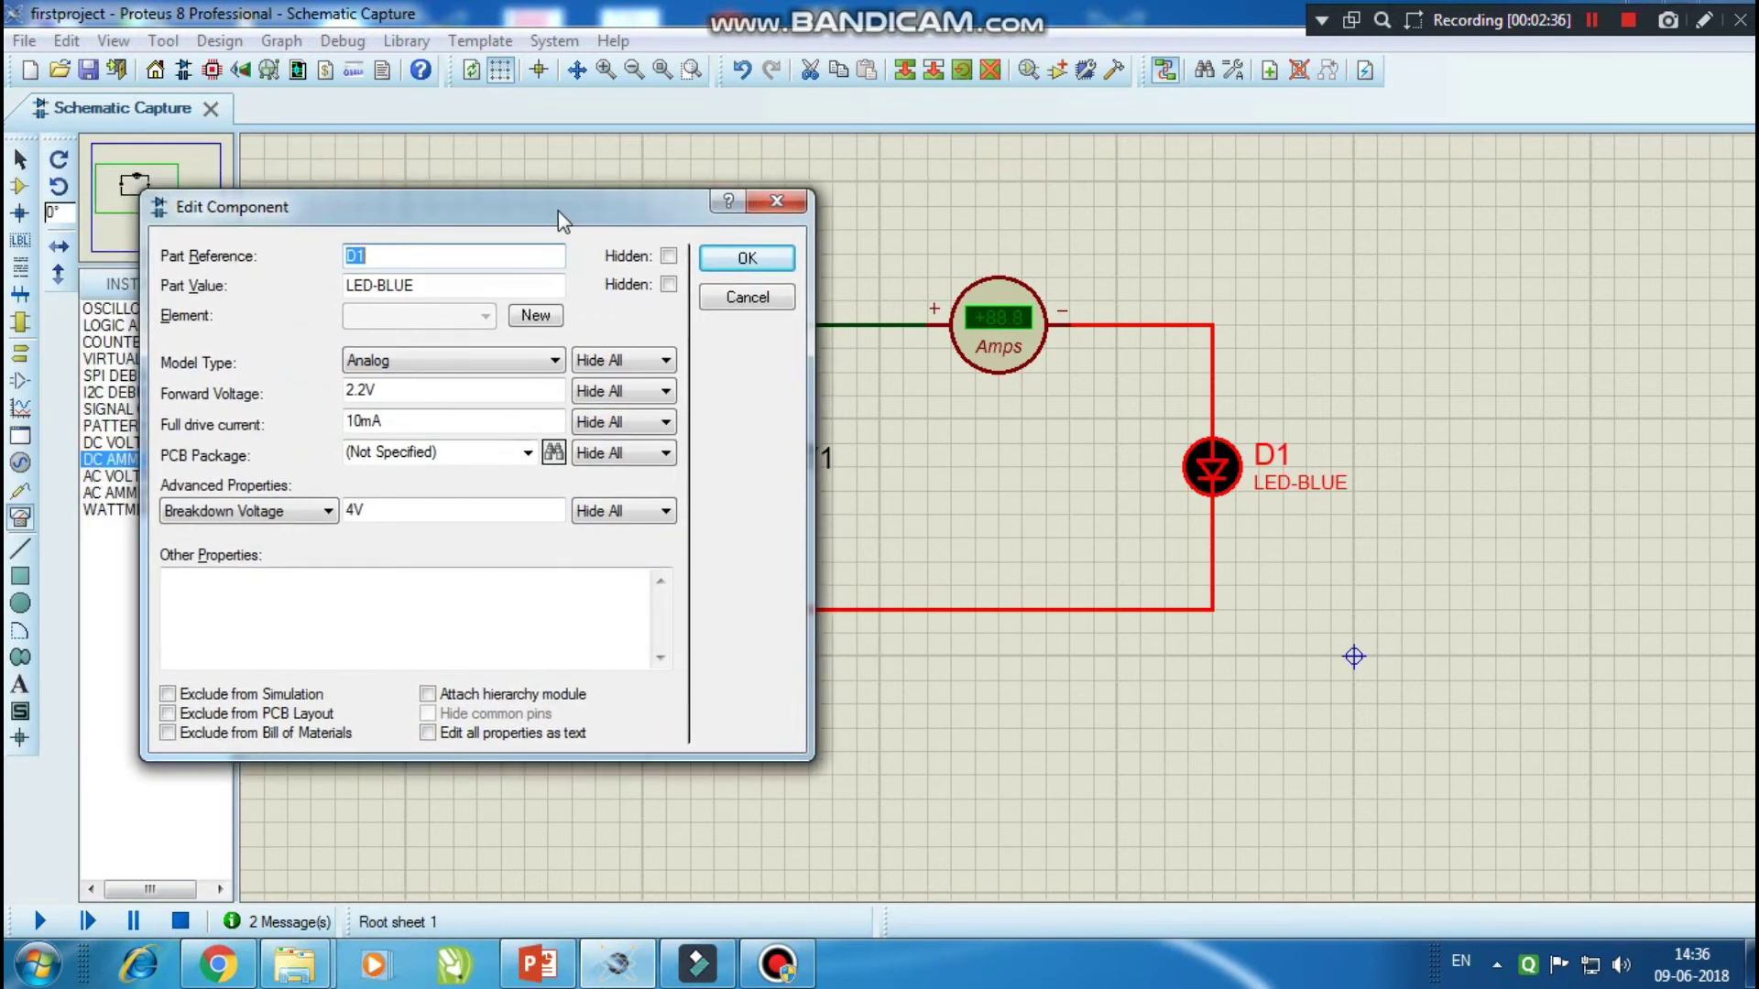
click(787, 201)
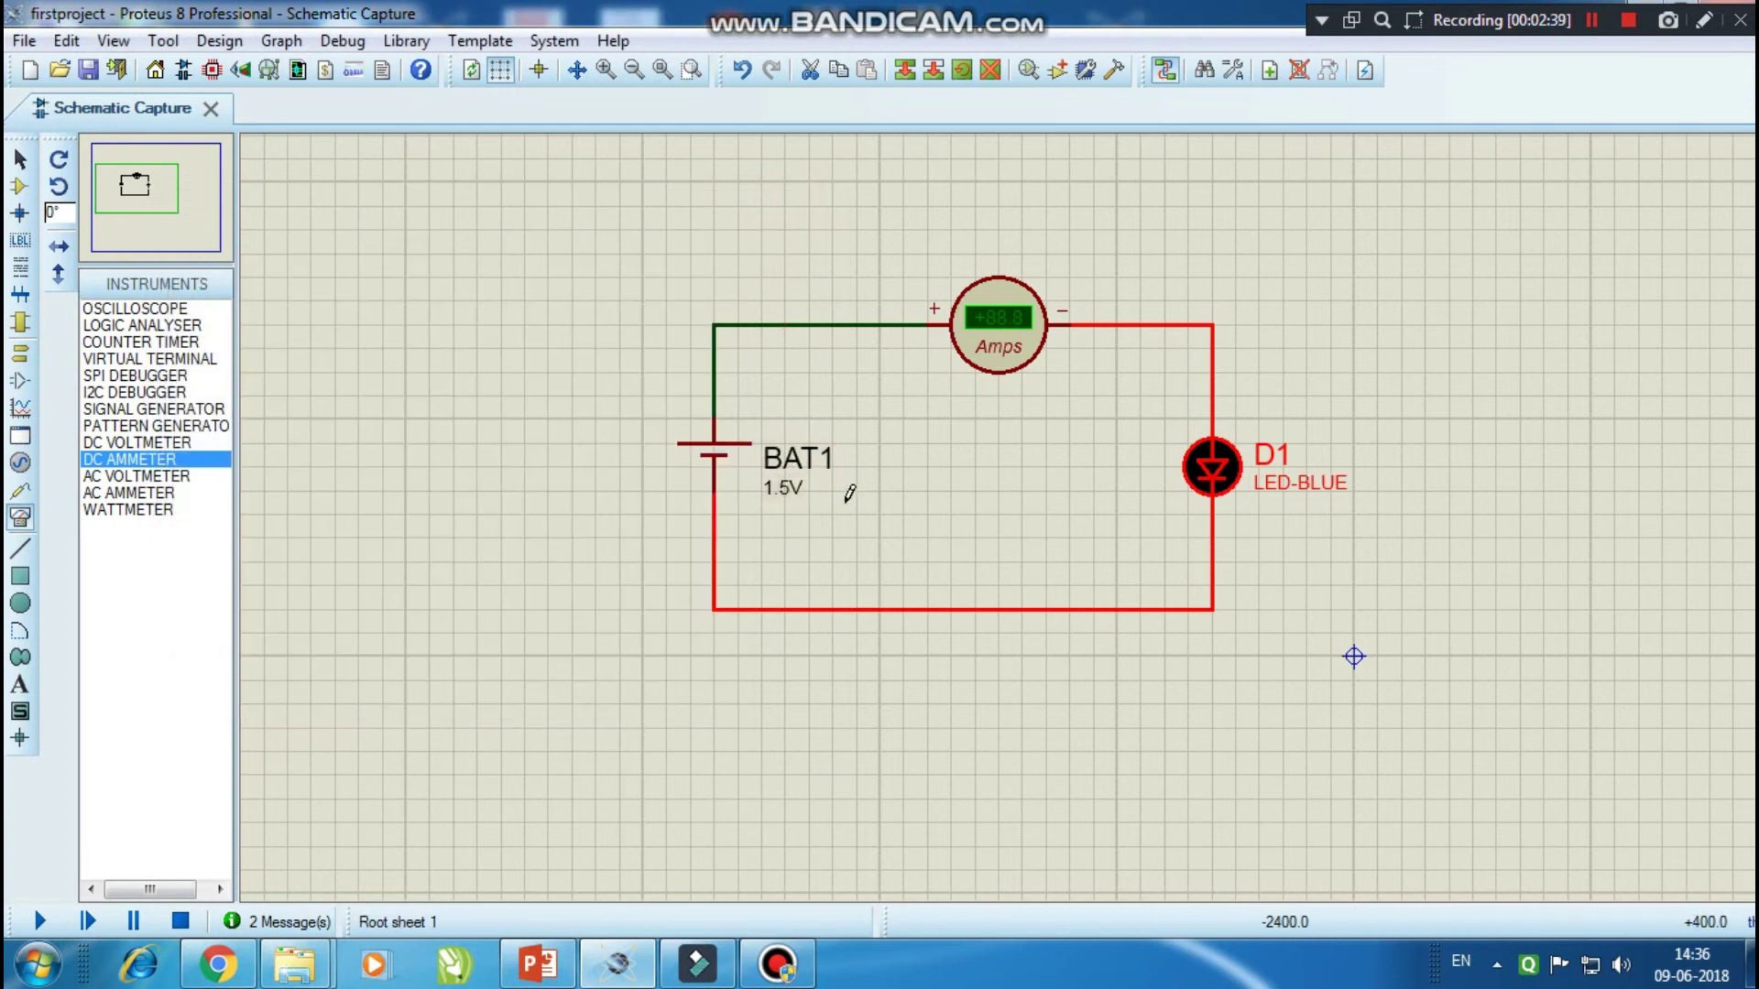
Step: Change BAT1's value to 2.2, then run and stop a simulation still reading 0.00
click(780, 502)
click(780, 502)
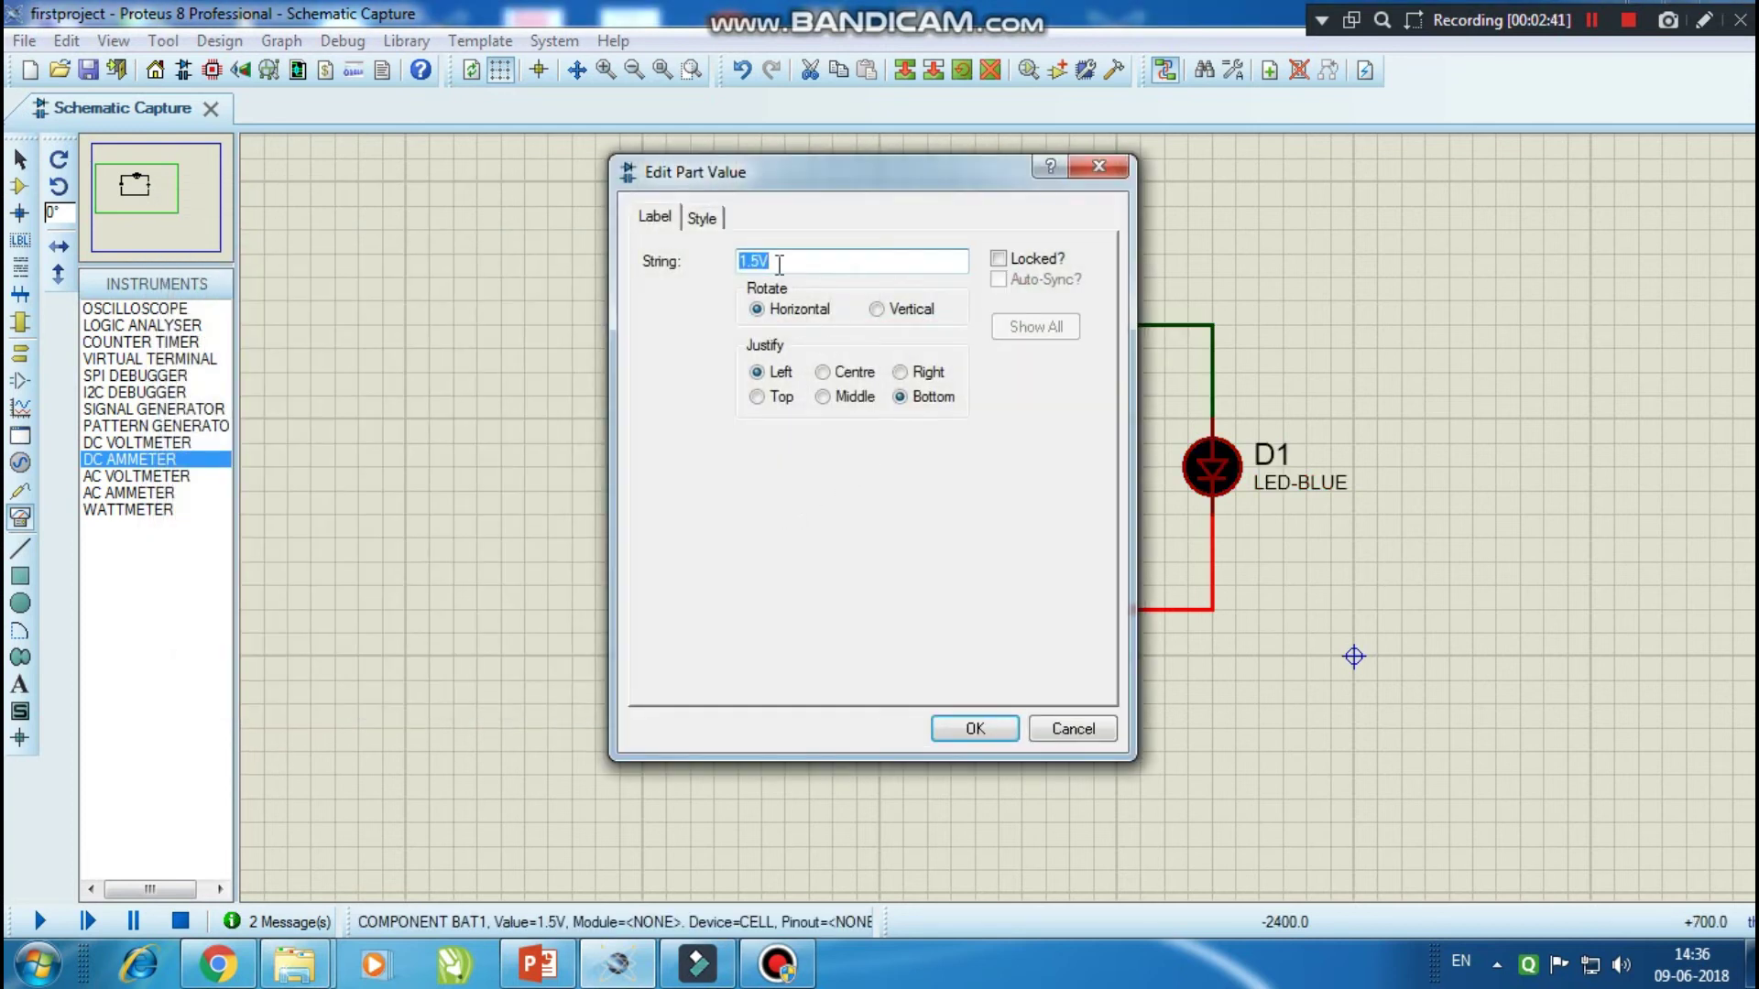
text(2.2)
key(Return)
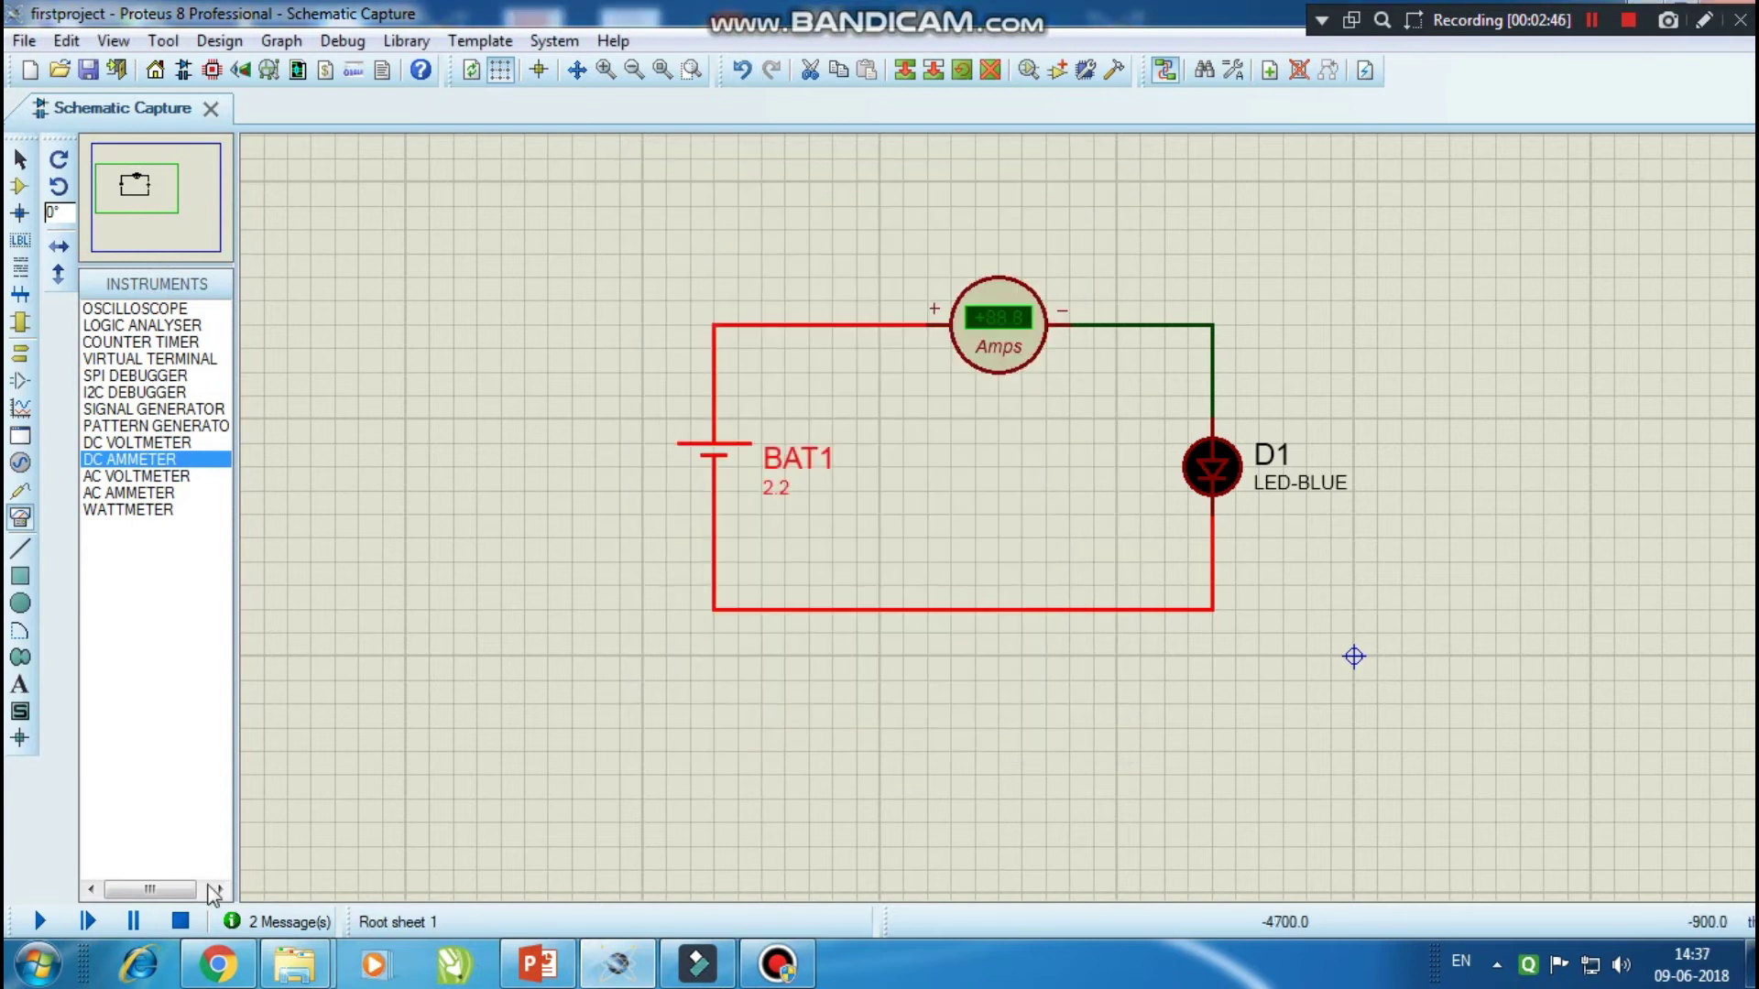
click(39, 920)
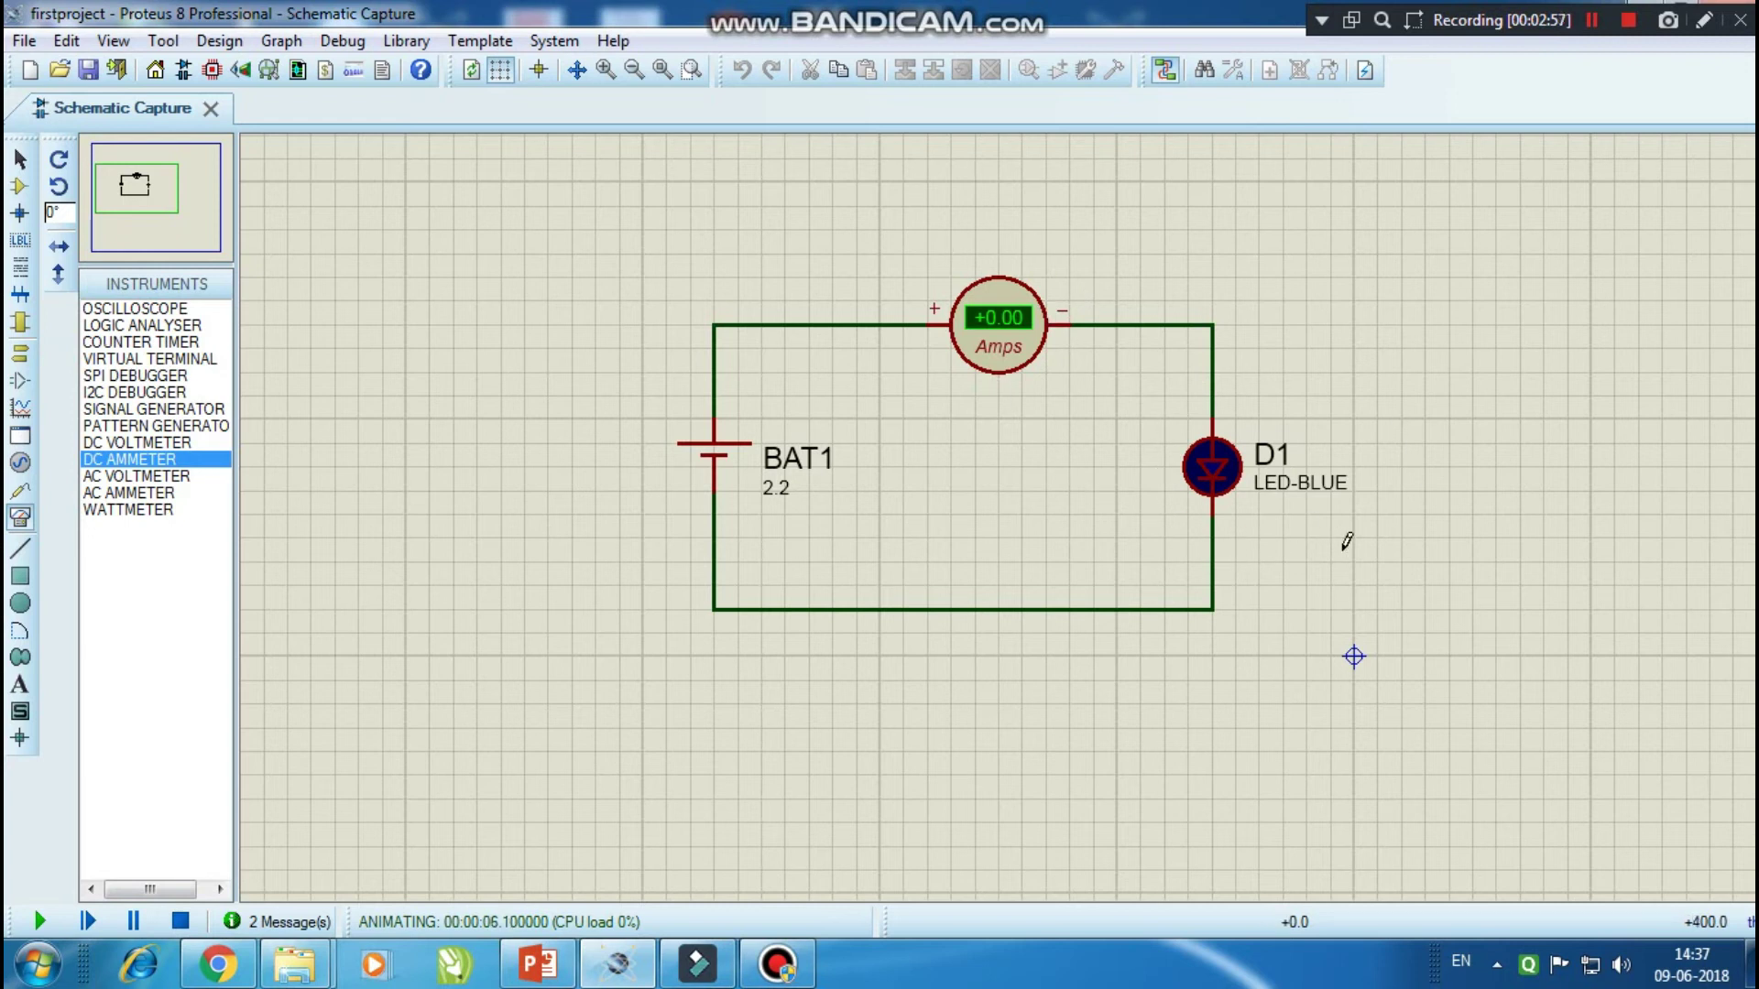
click(180, 920)
Step: Raise BAT1 to 3, then run and stop a simulation that lights the LED at +0.27
double_click(779, 490)
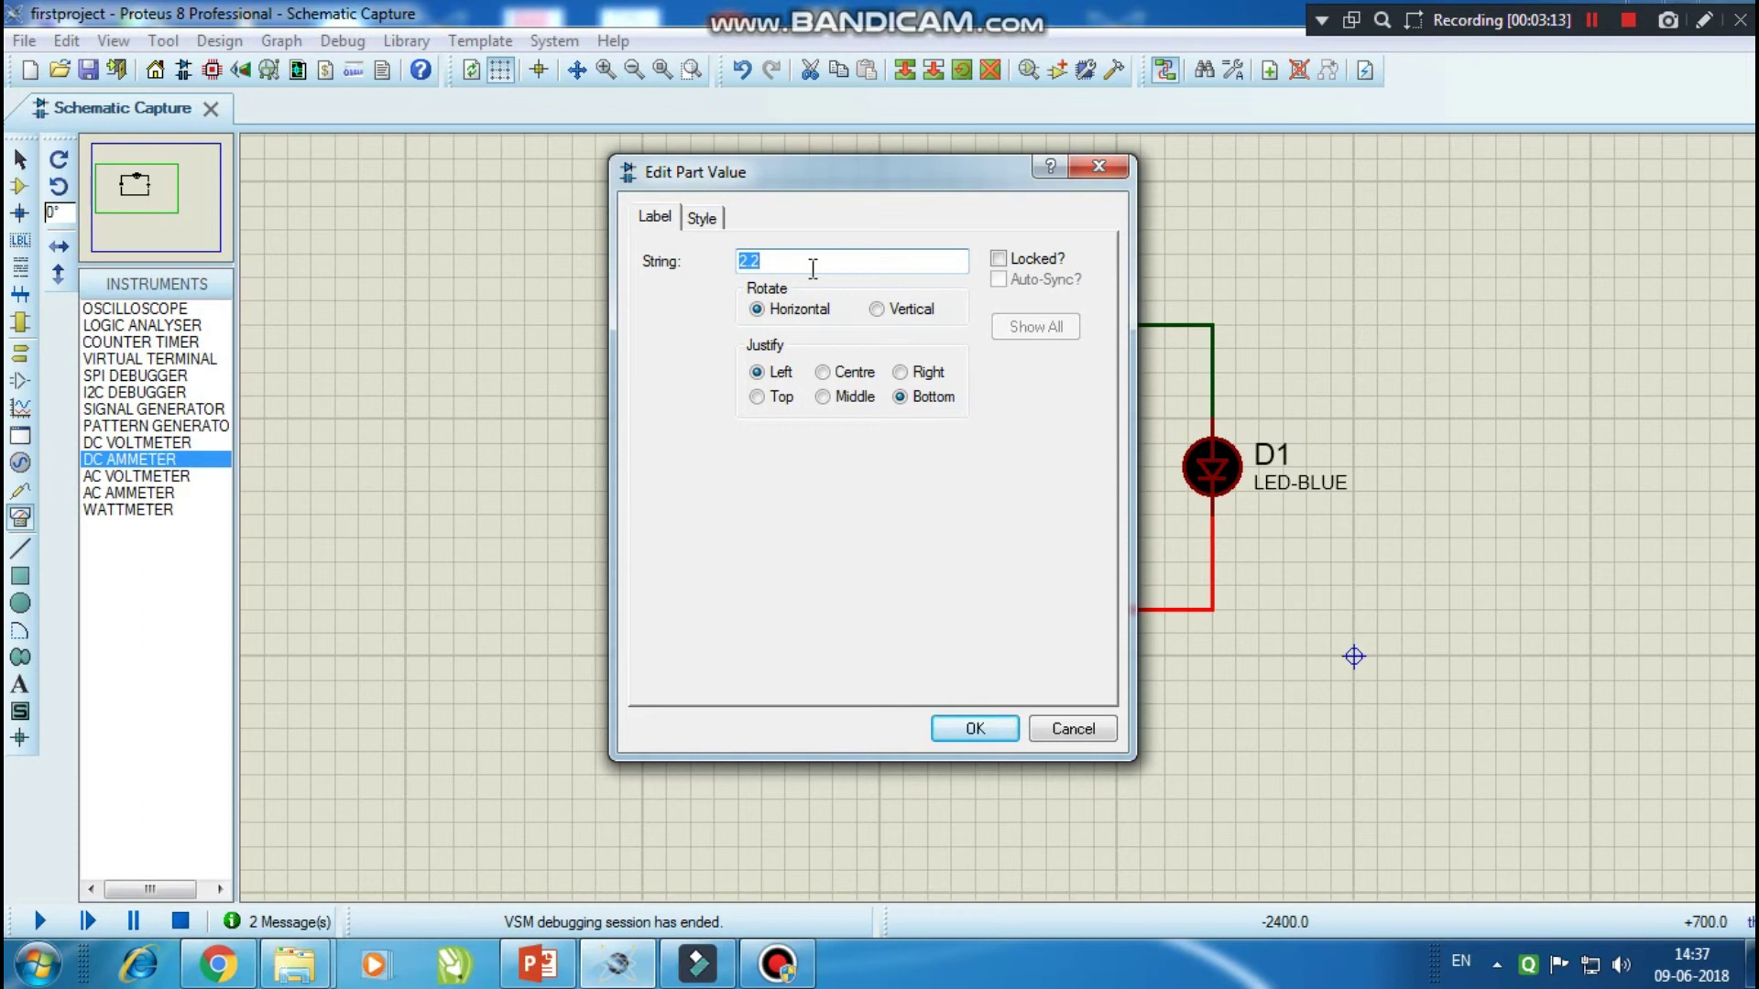
text(3)
key(Return)
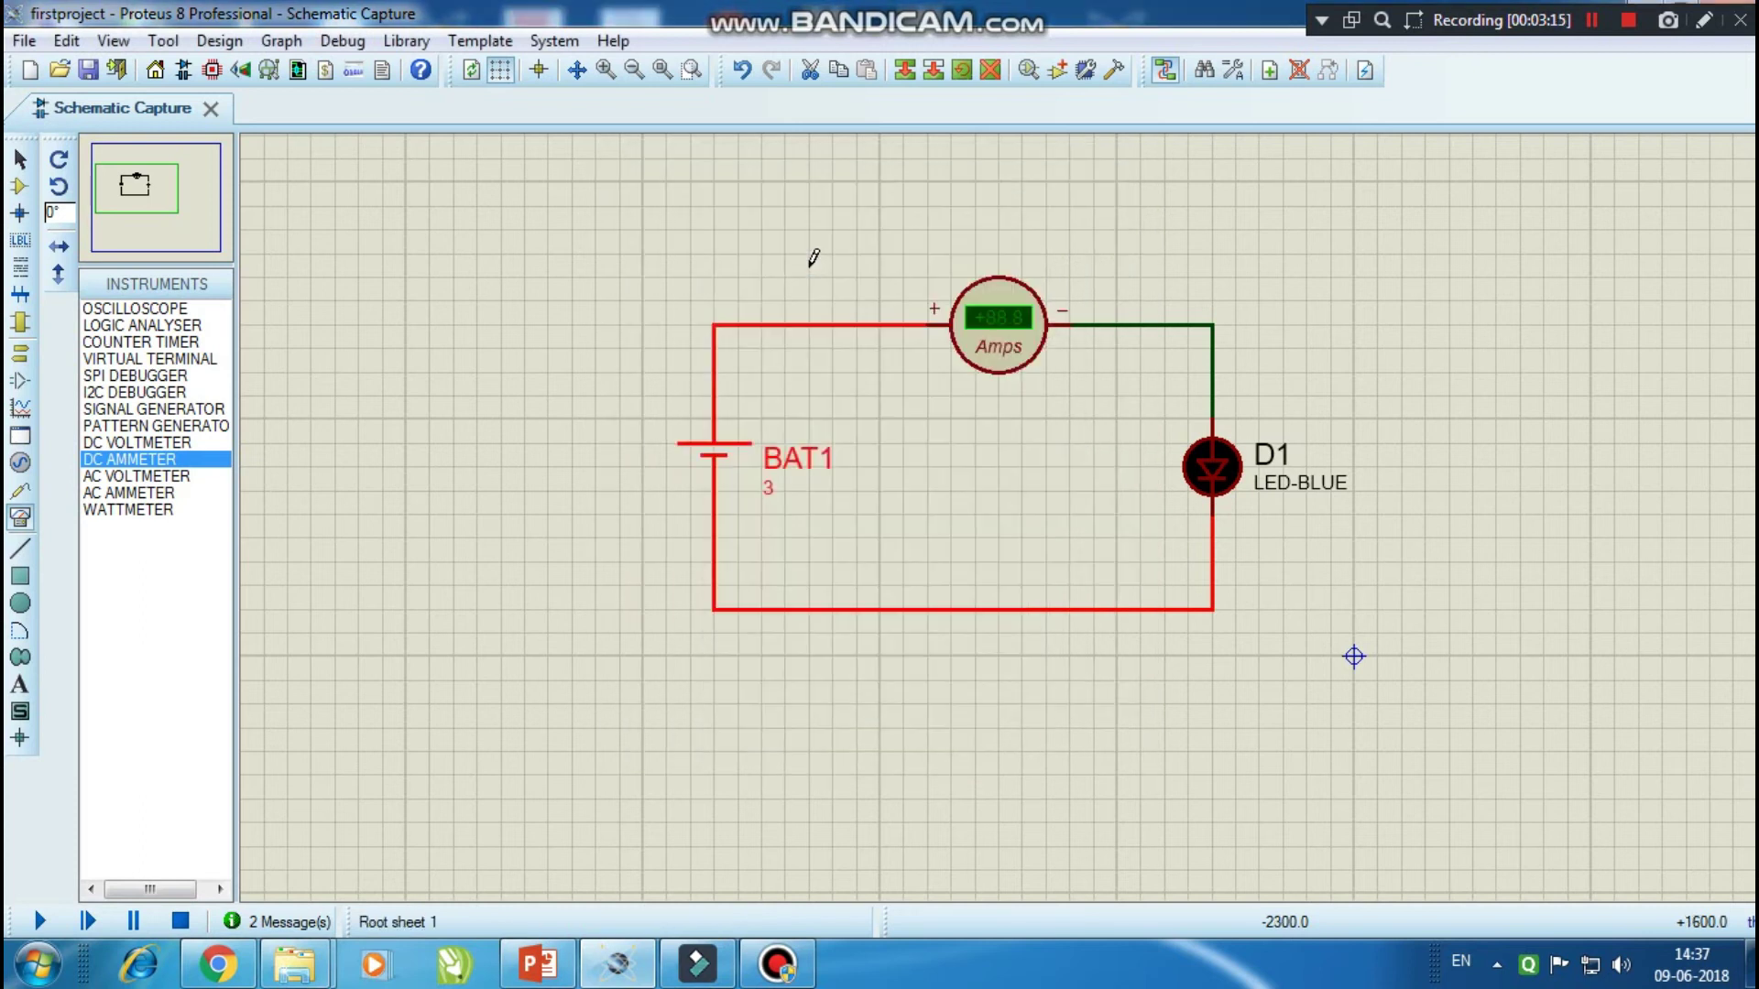
click(36, 924)
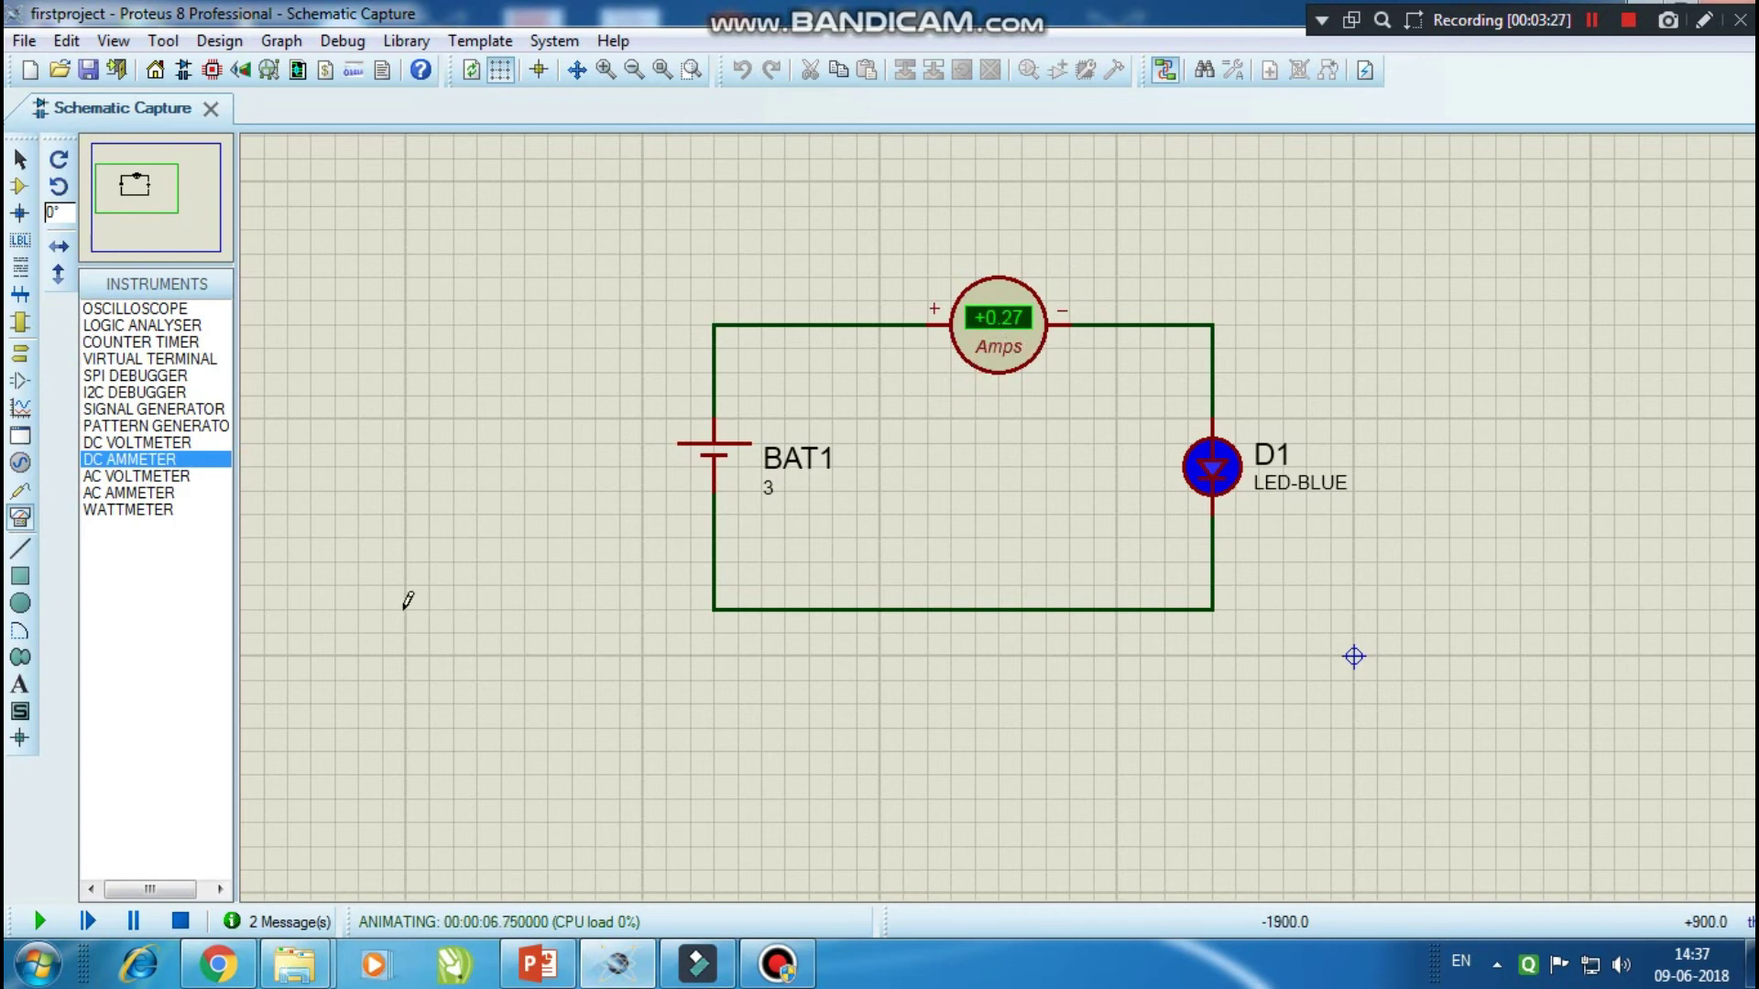
click(179, 921)
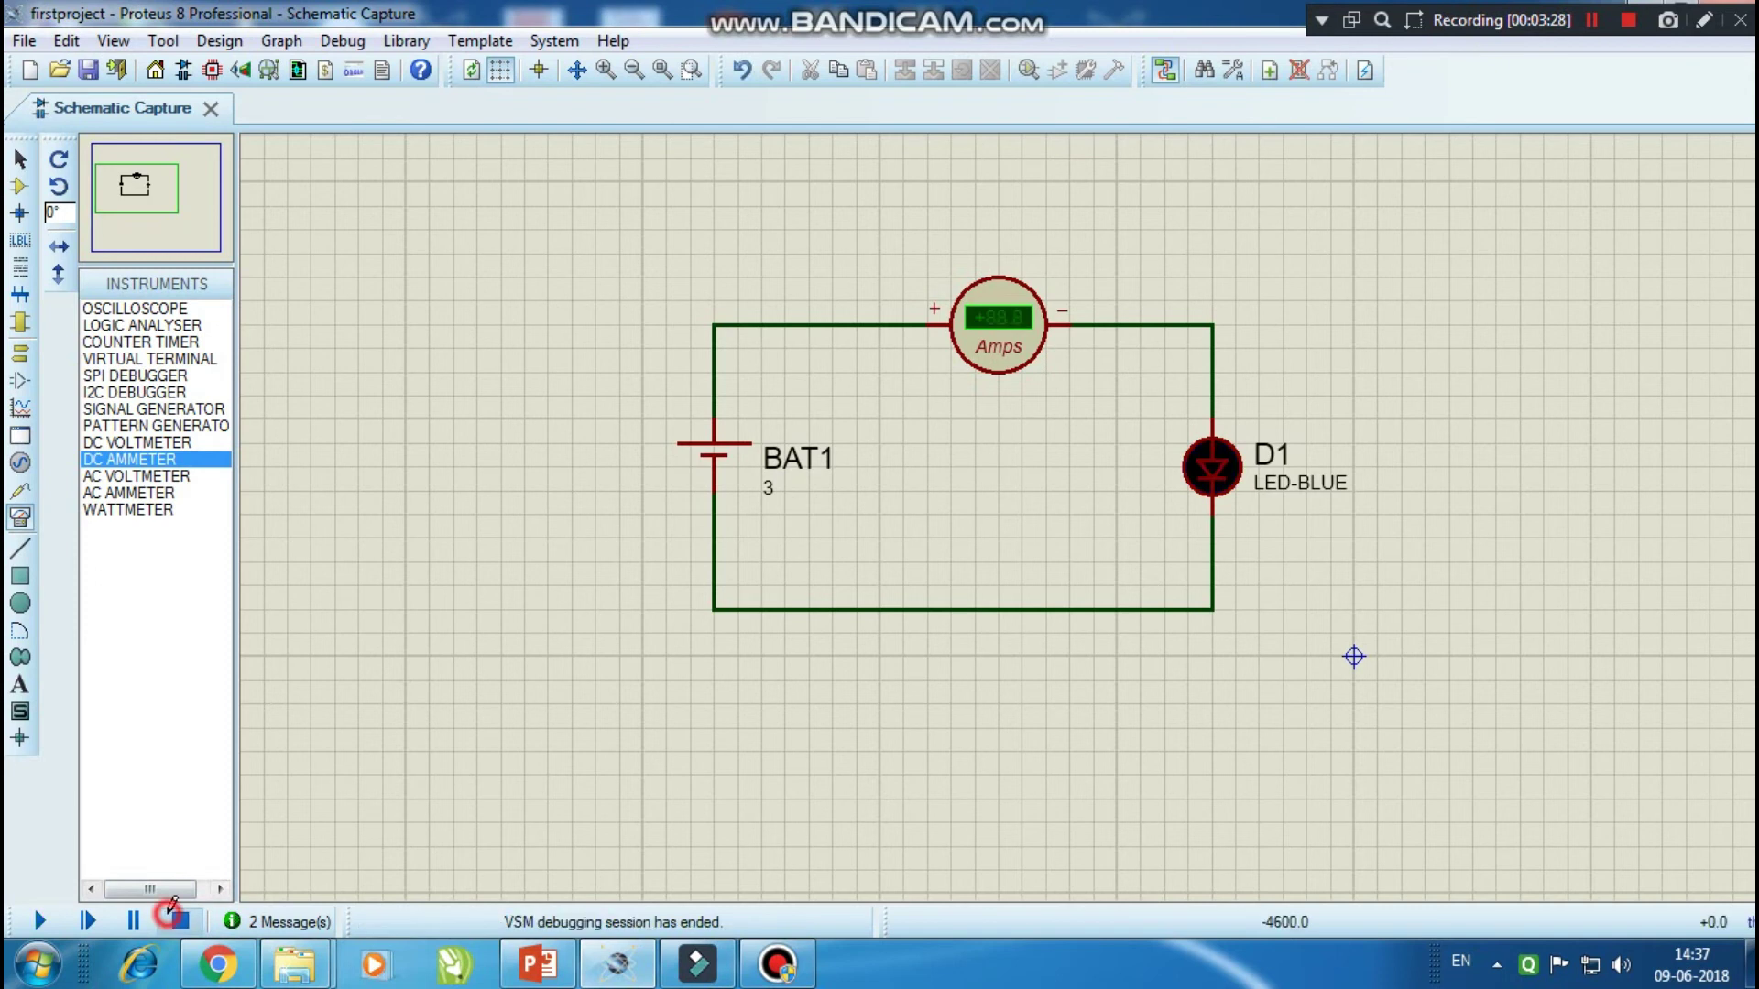
Step: Set the DC ammeter's Display Range to Milliamps in its Edit Component dialog
double_click(985, 348)
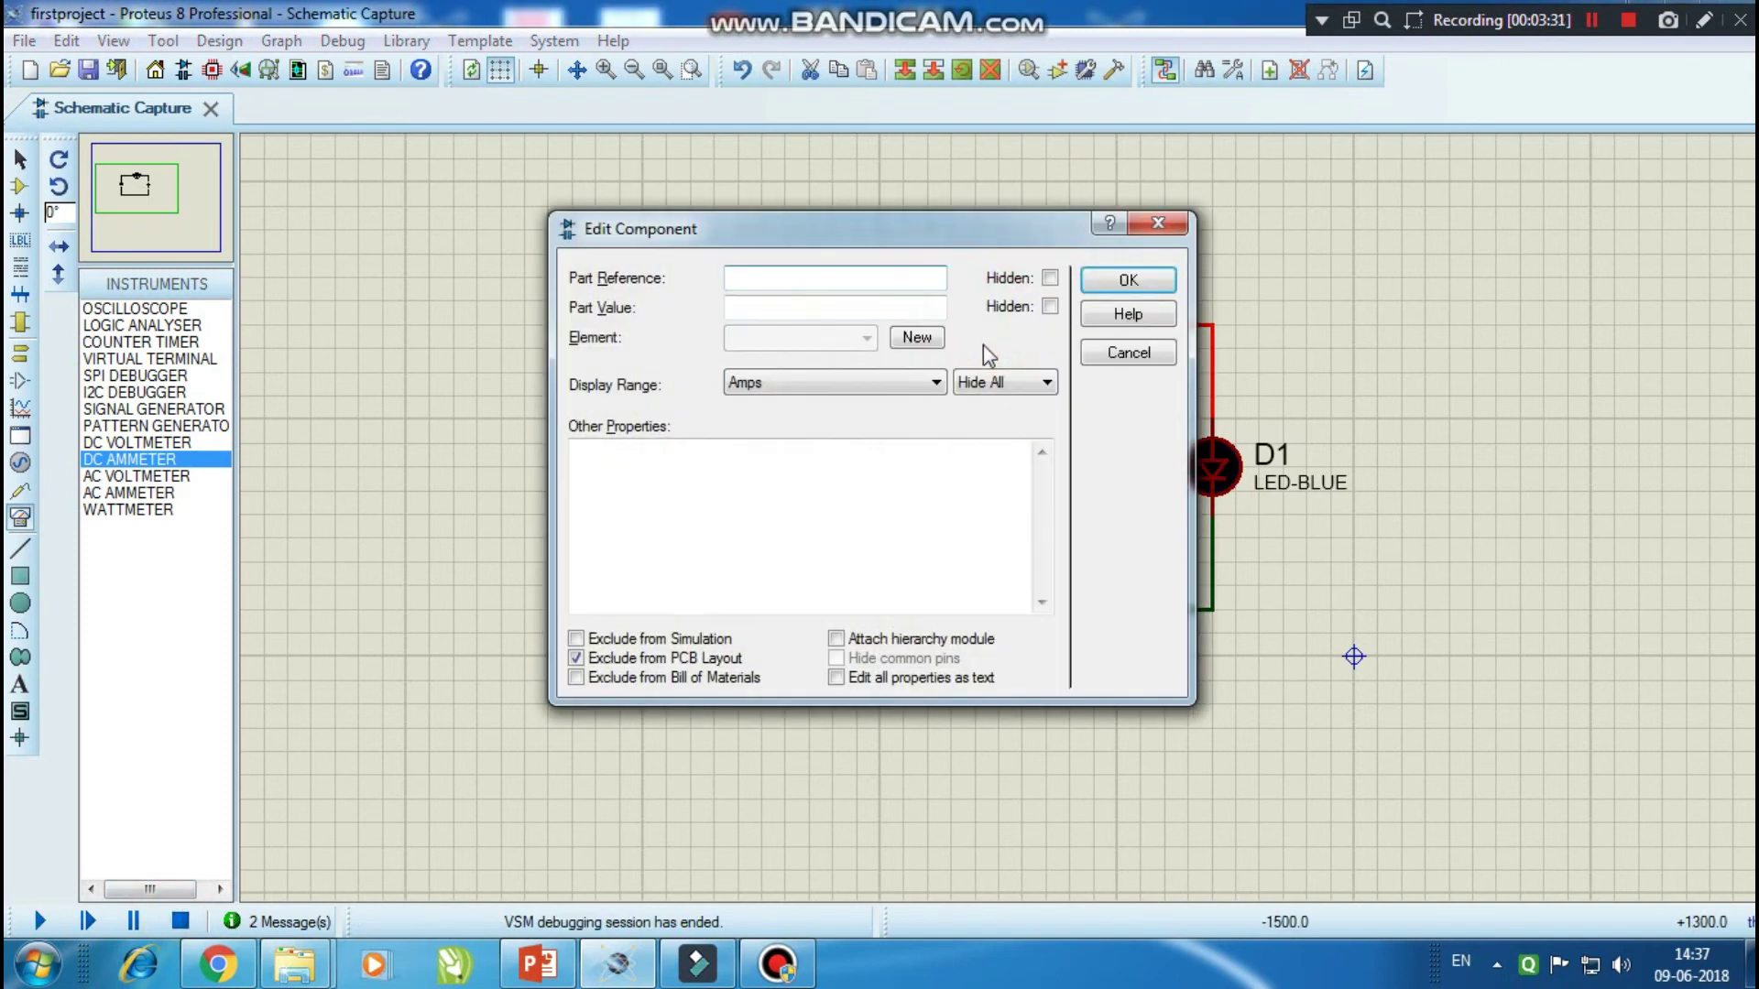
click(817, 382)
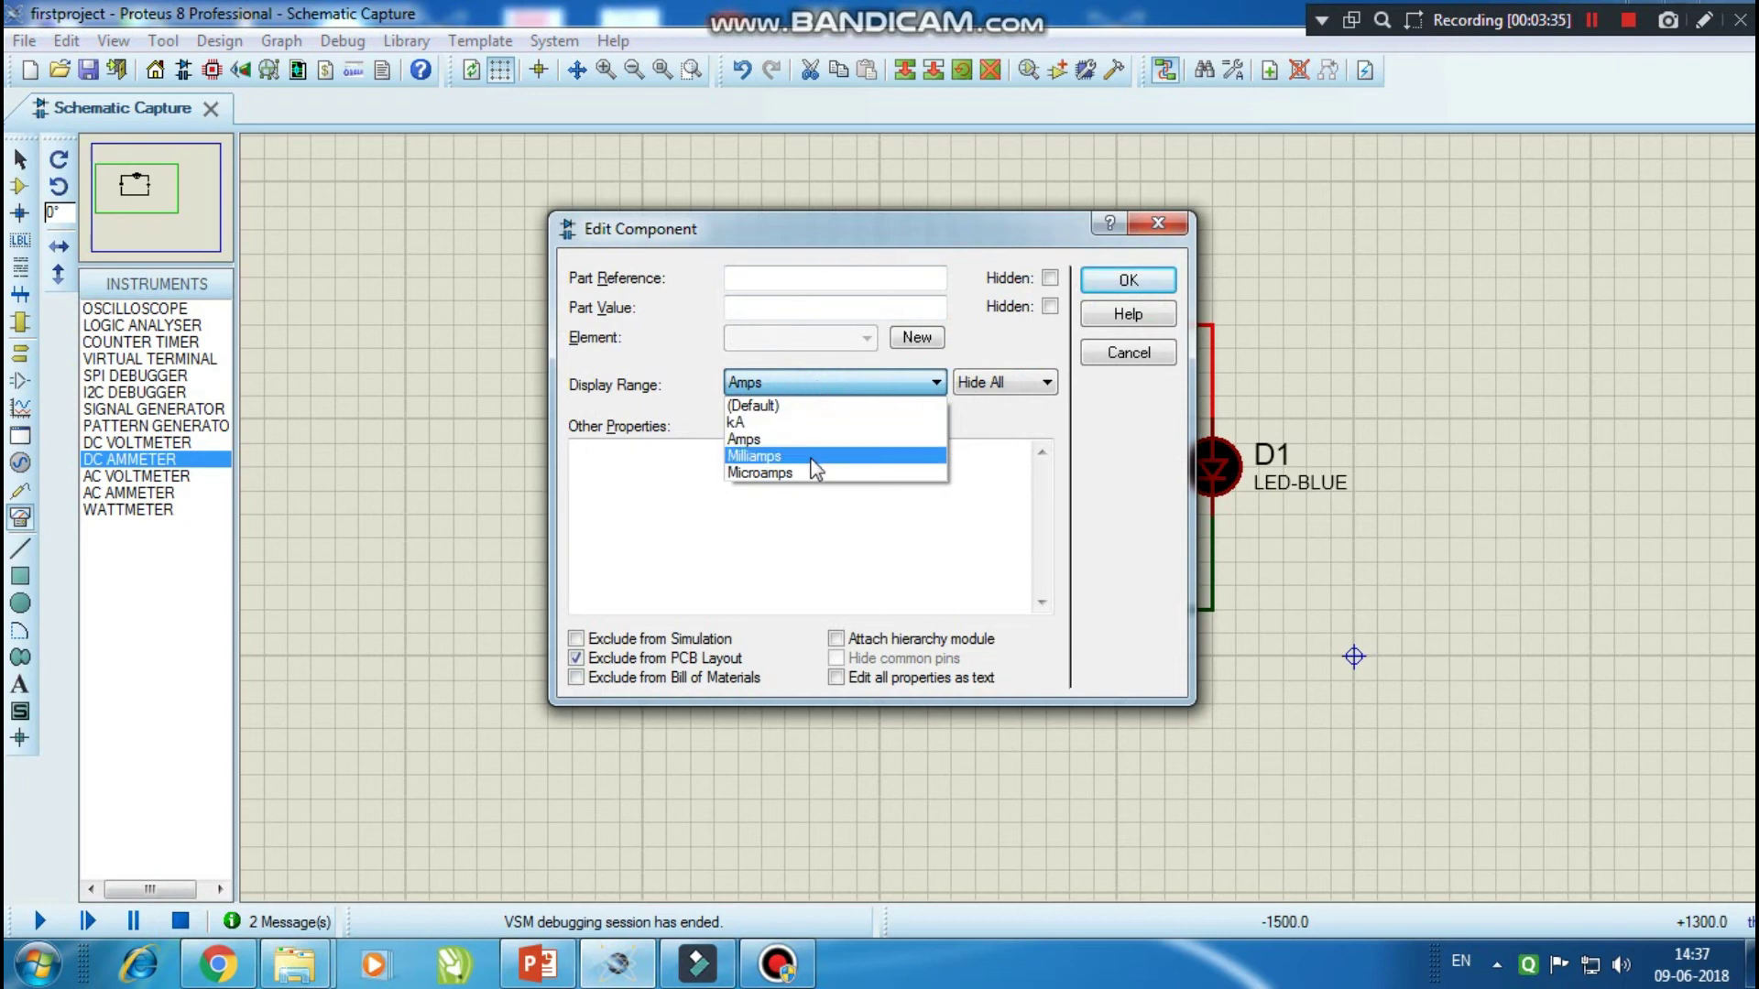
click(812, 456)
click(828, 383)
click(817, 460)
click(1121, 281)
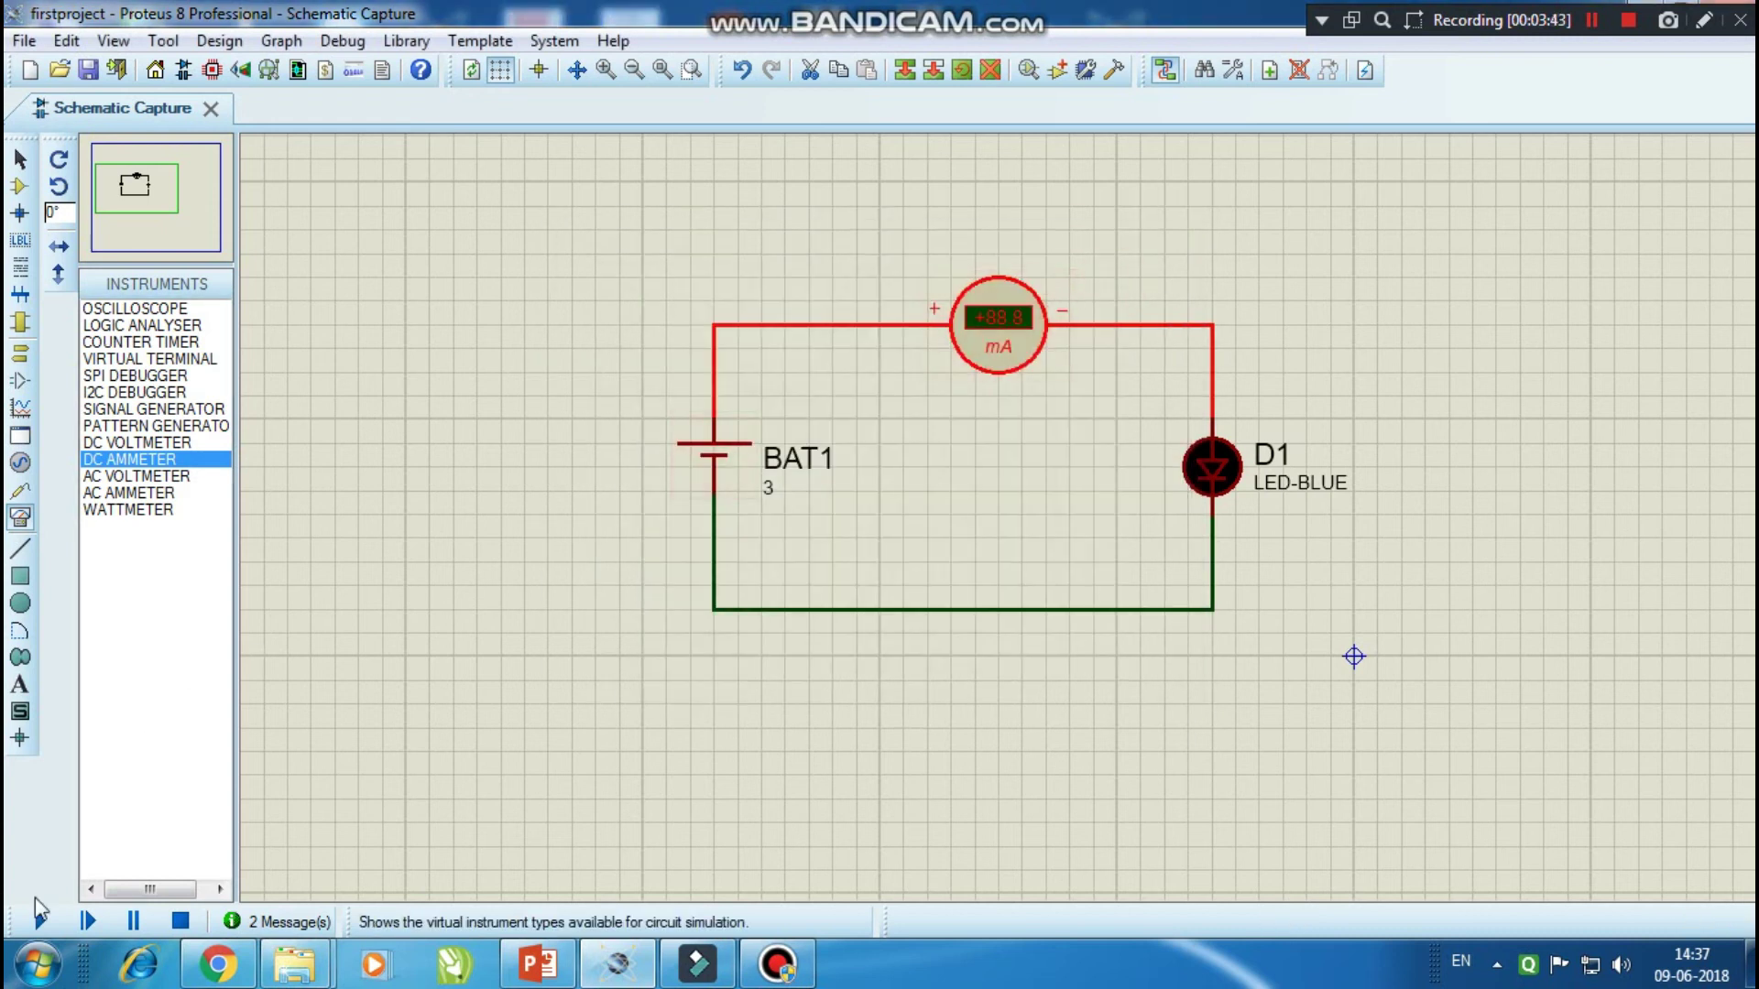
Step: Run the simulation so the blue LED glows and the ammeter reads +267 mA
click(39, 919)
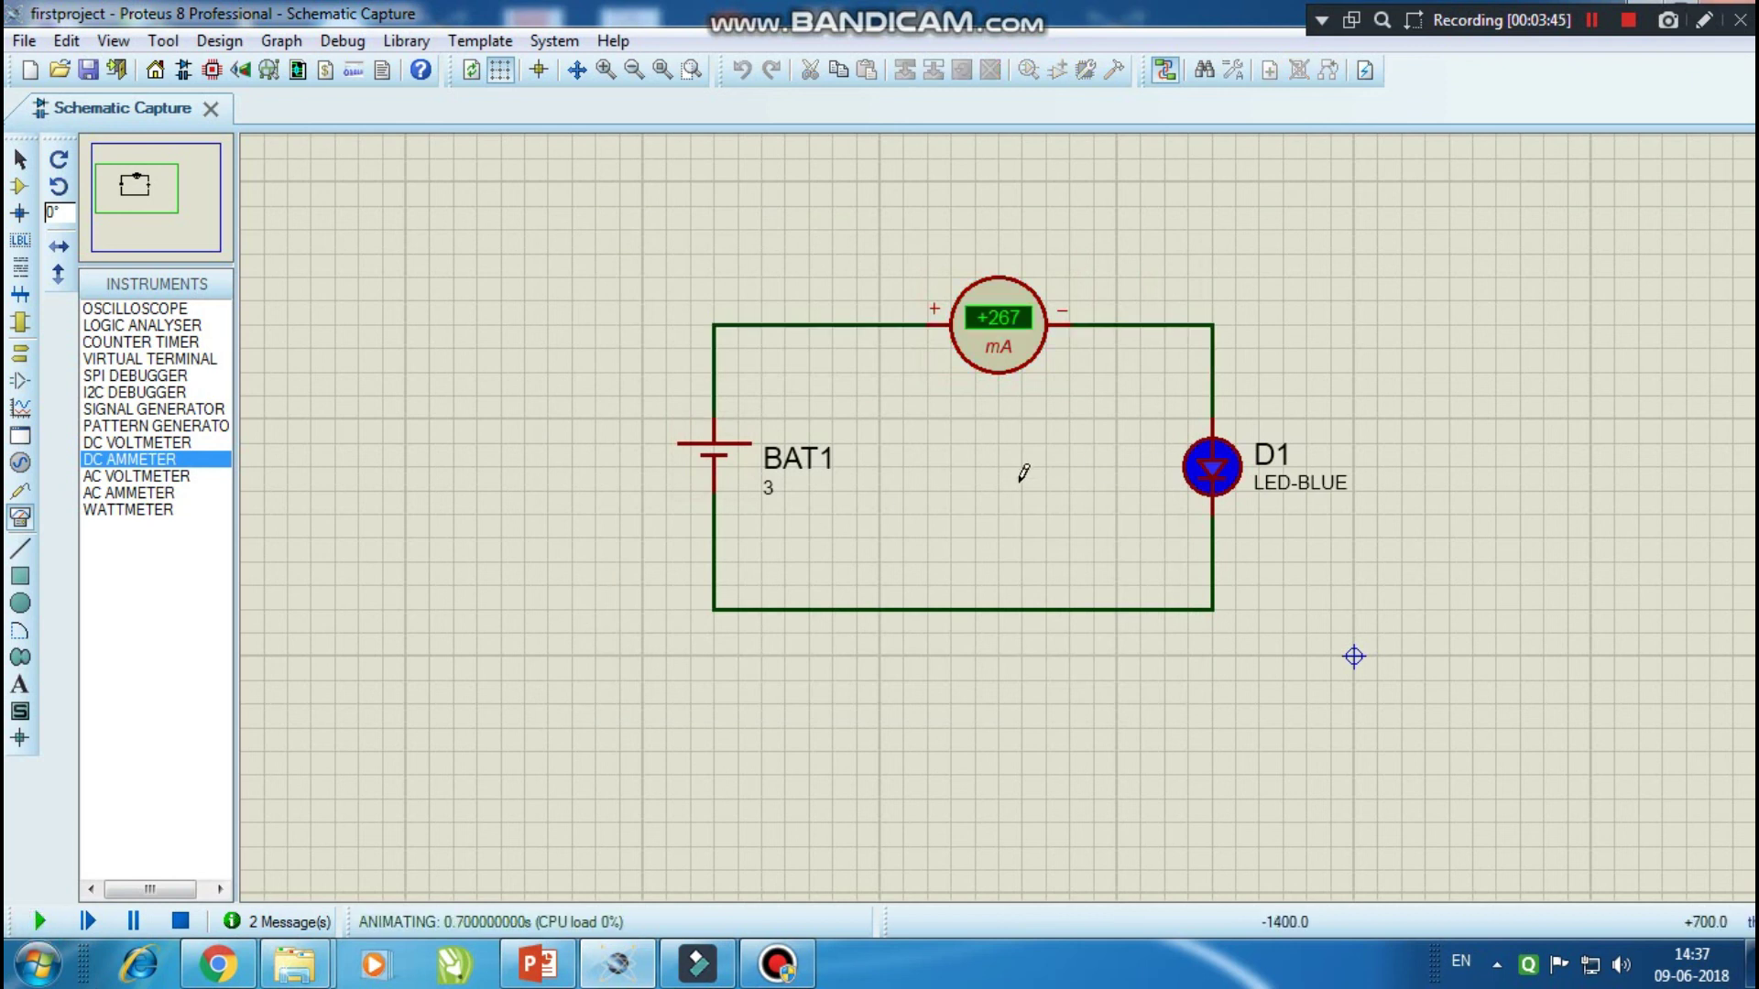